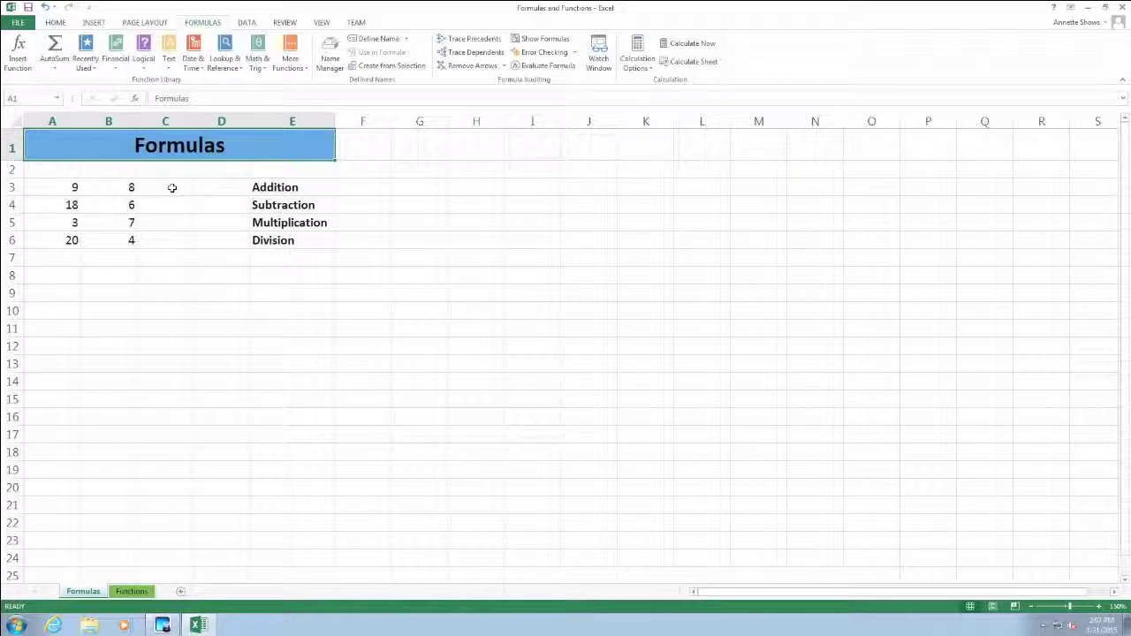
Step: Enter the addition formula =A3+B3 in cell C3 and check it in the cell
left_click(172, 187)
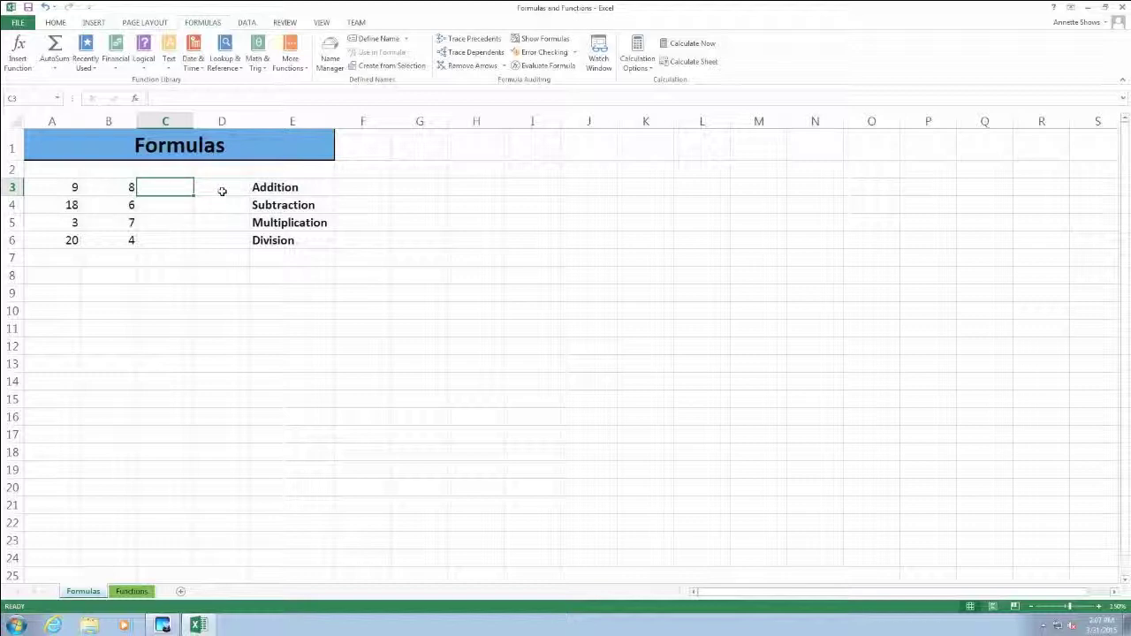
type("=")
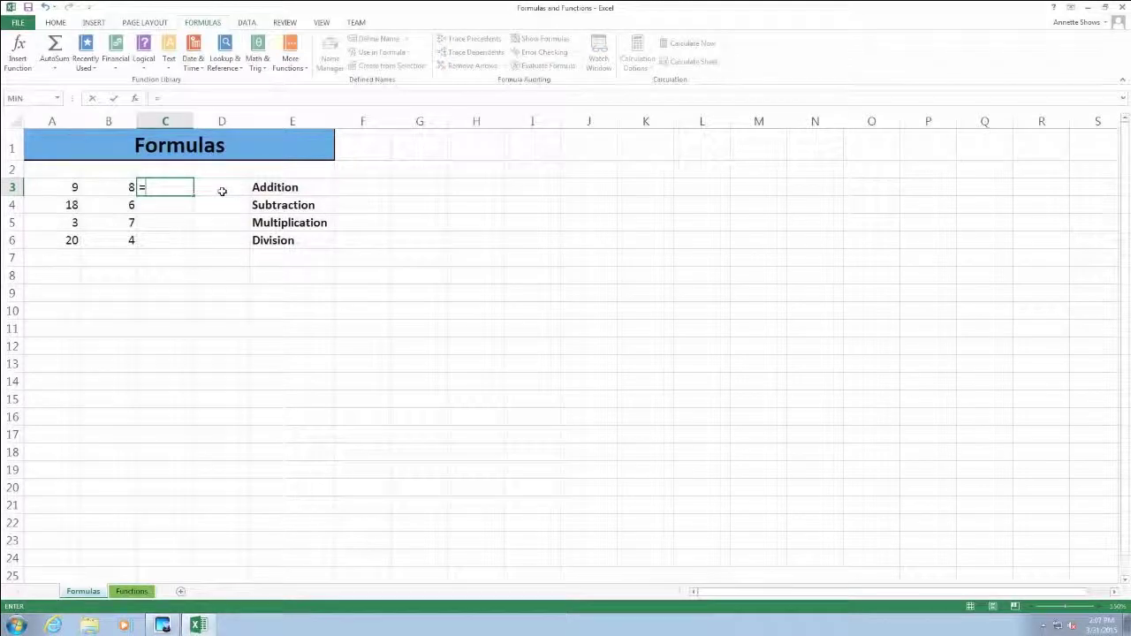
left_click(58, 188)
type("+")
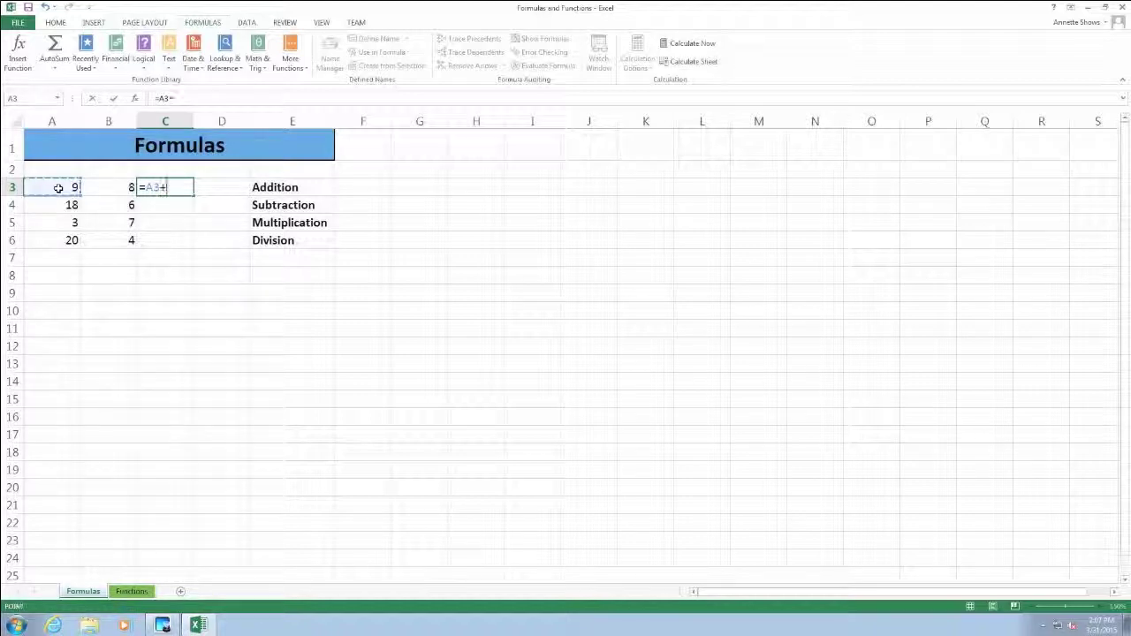
left_click(107, 189)
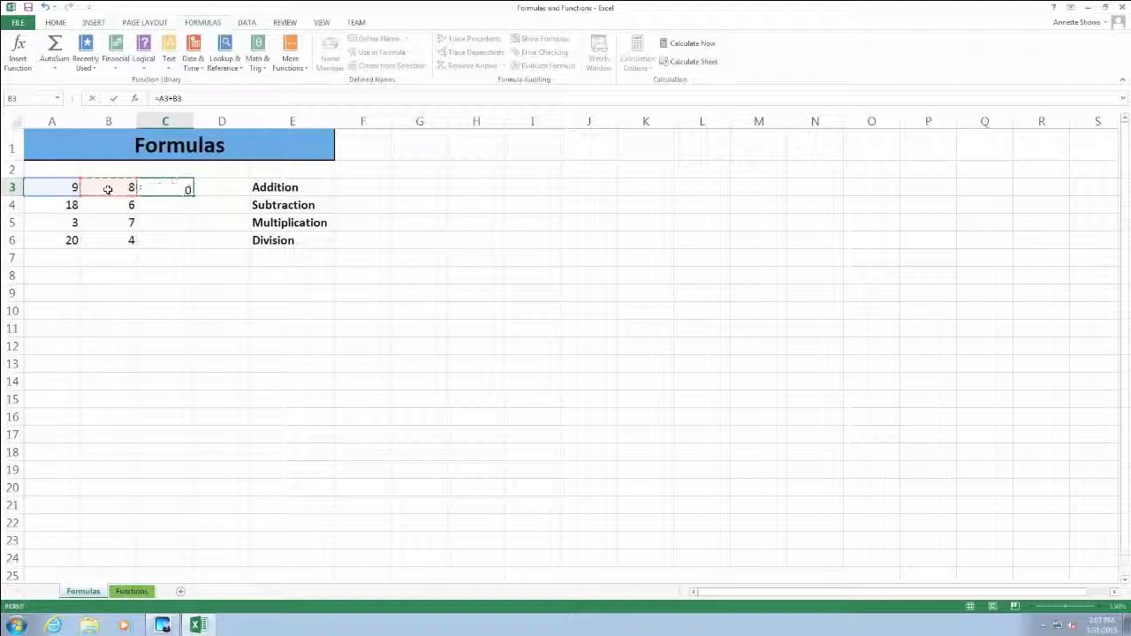
key("Return")
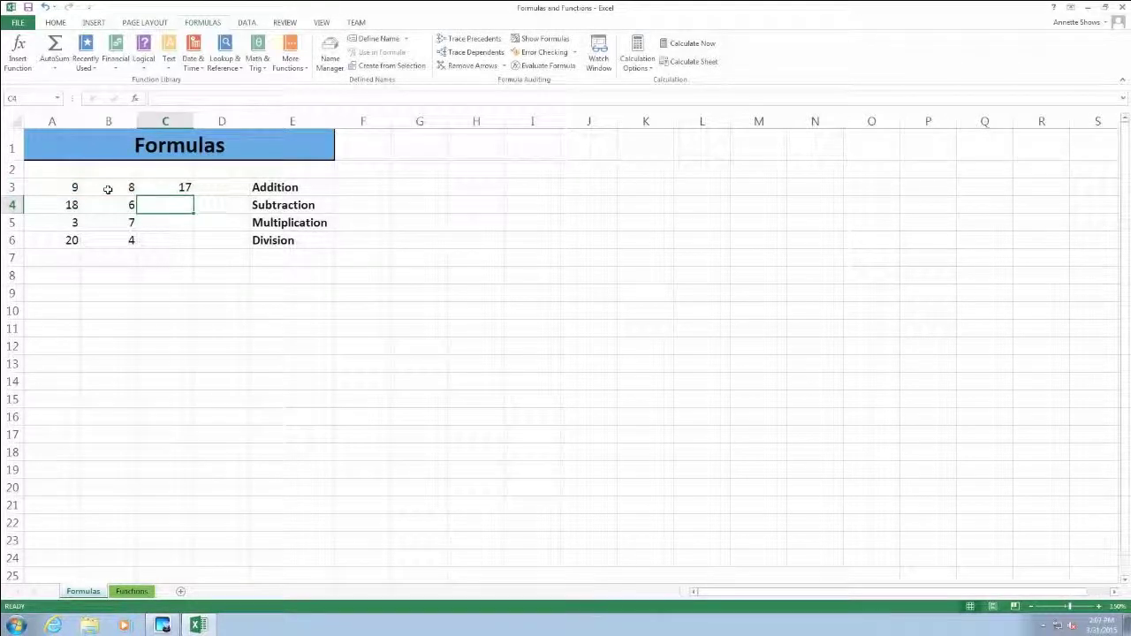
left_click(163, 190)
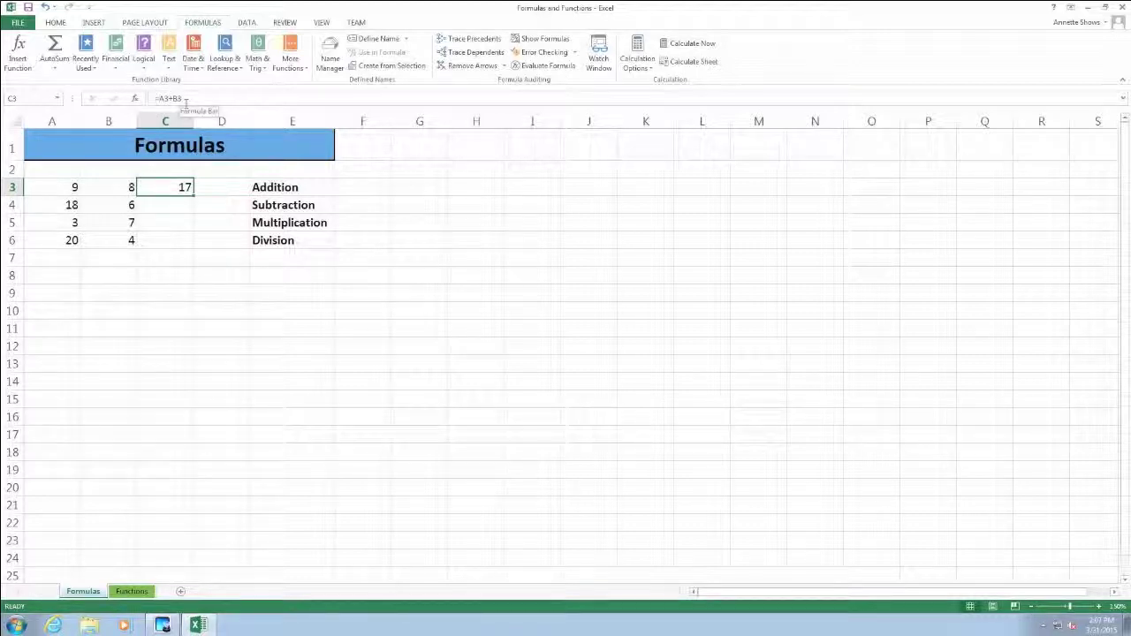
Step: Enter the subtraction formula =A4-B4 in cell C4
left_click(173, 206)
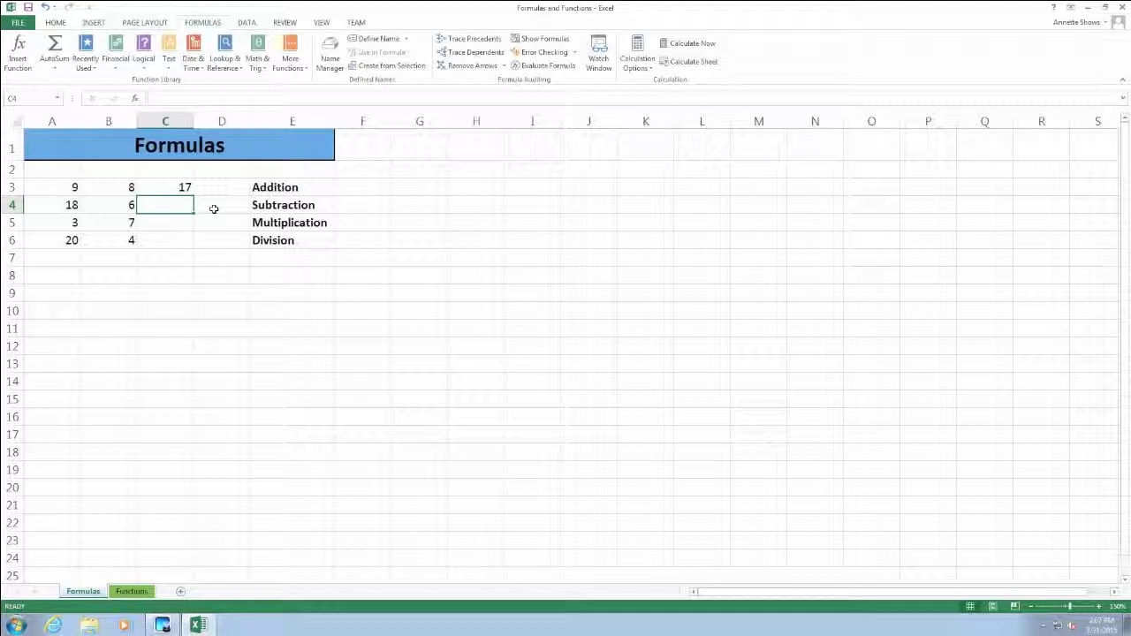
type("=")
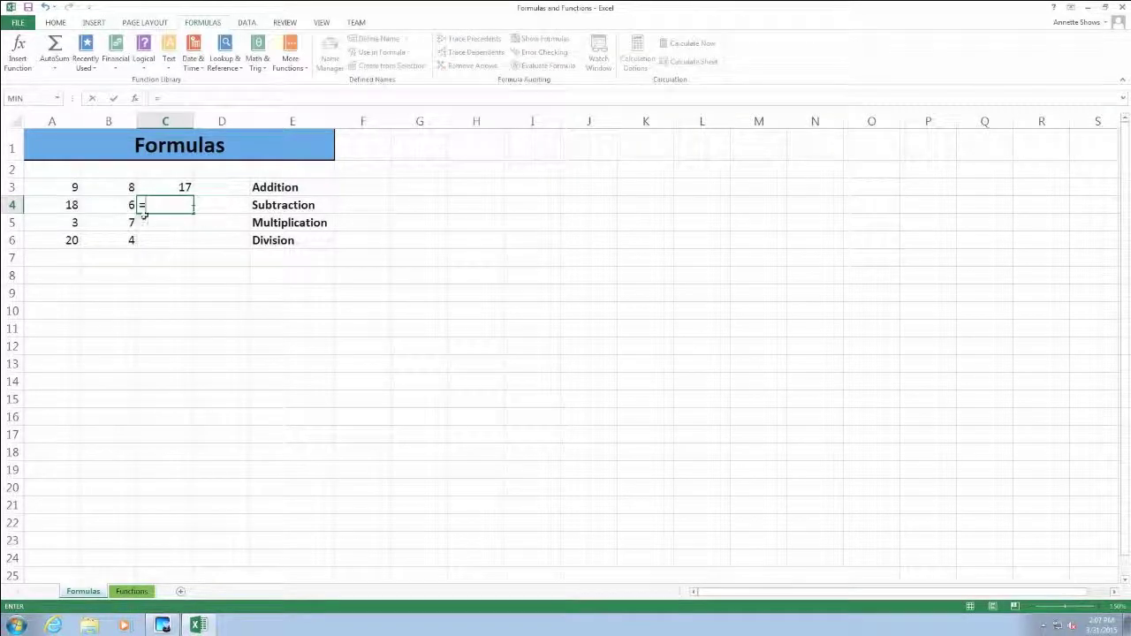
left_click(64, 205)
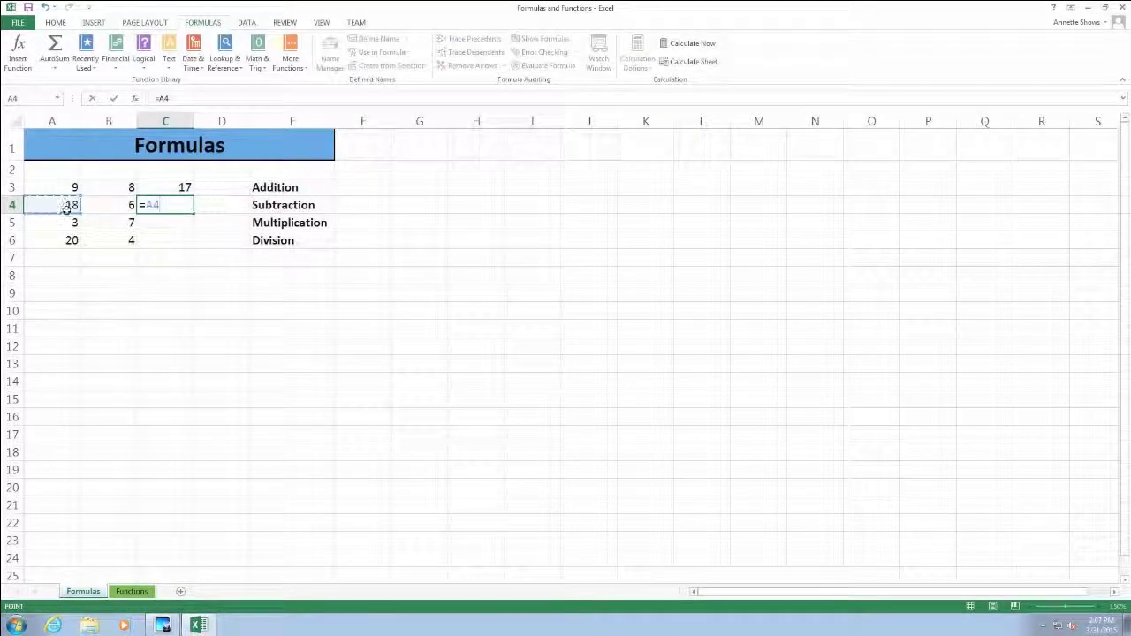
type("-")
left_click(116, 206)
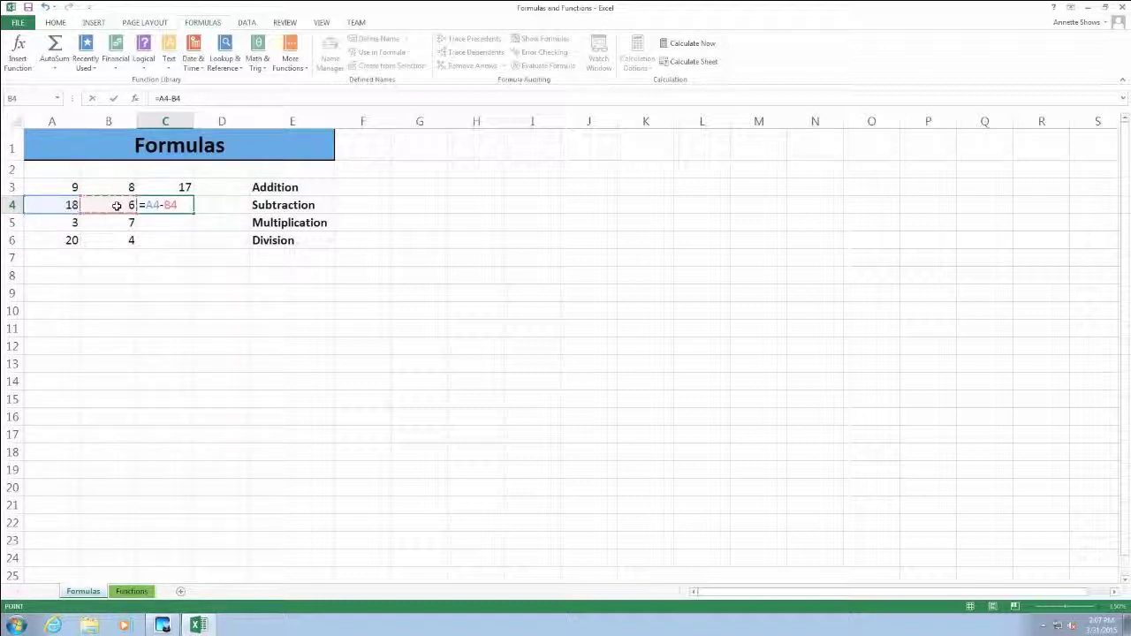
key("Return")
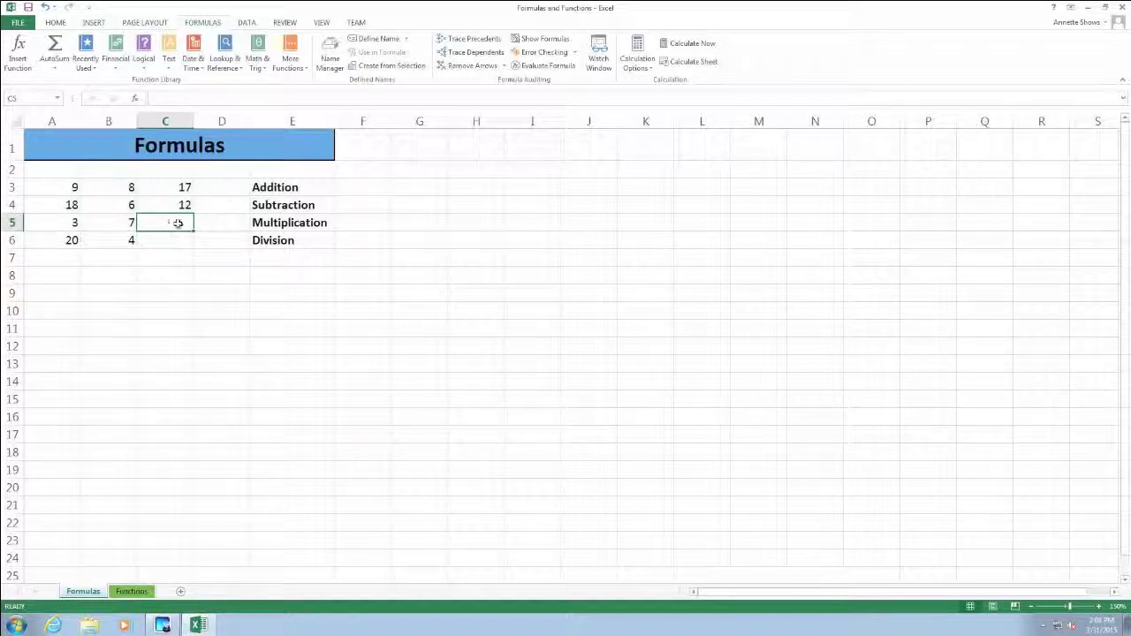
Step: Enter the multiplication formula =A5*B5 in cell C5
type("=")
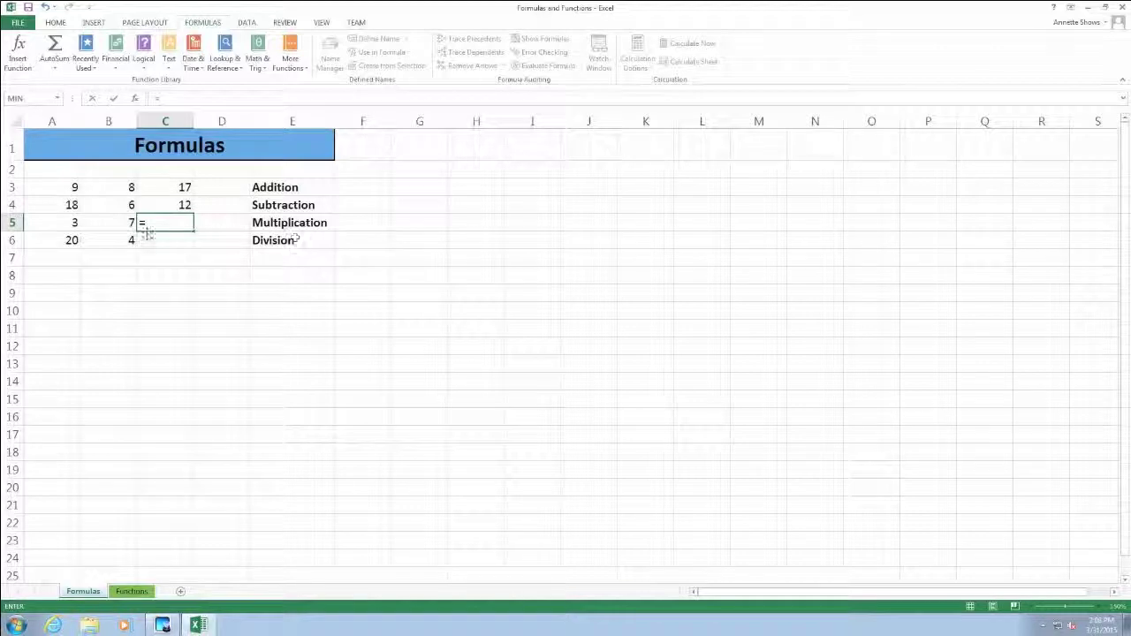
left_click(63, 223)
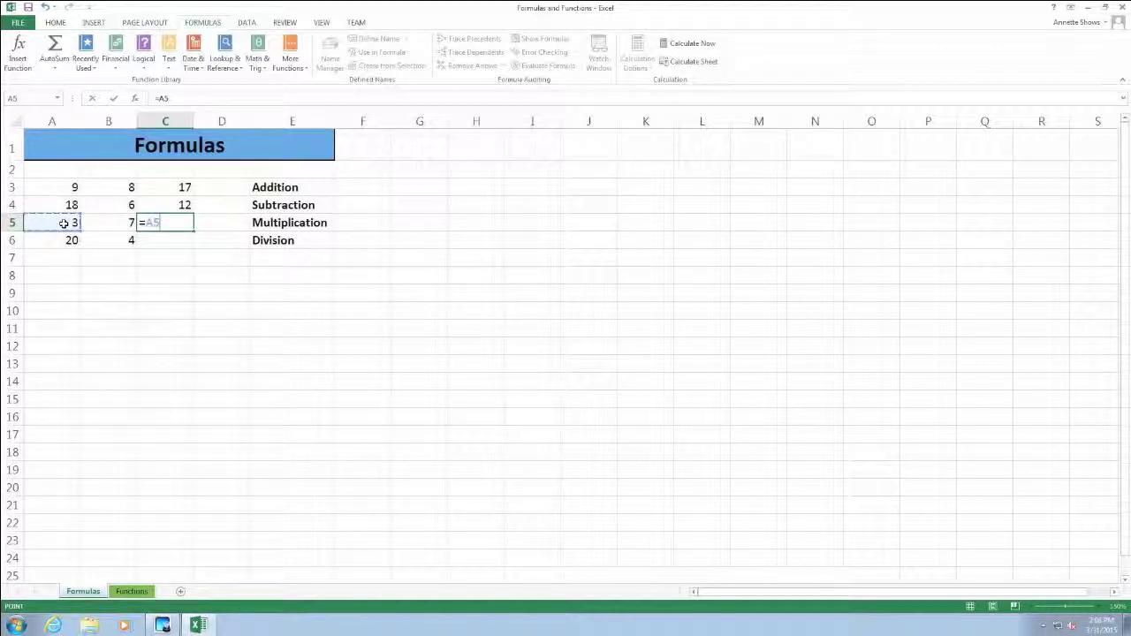
type("*")
left_click(114, 222)
key("Return")
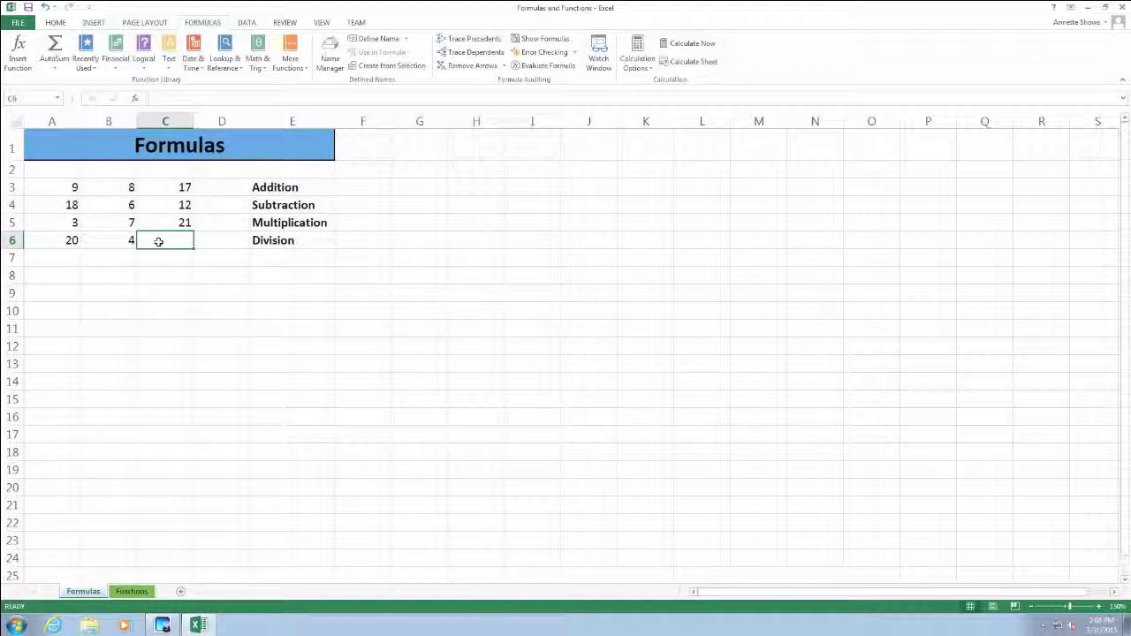
Step: Enter the division formula =A6/B6 in cell C6
type("=")
left_click(64, 240)
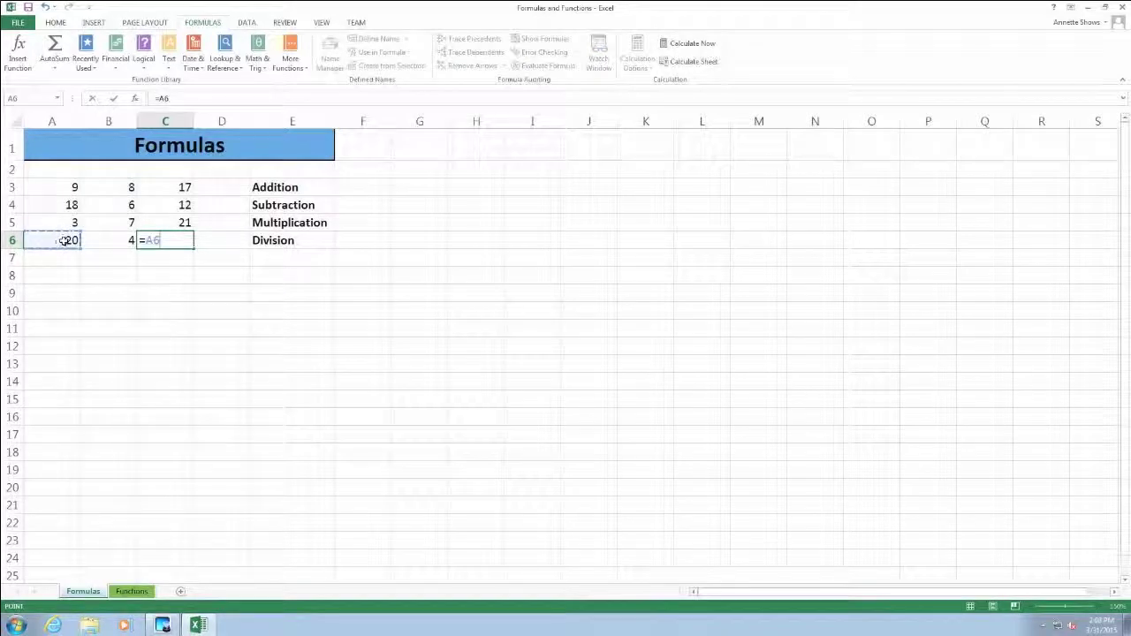
type("/")
left_click(114, 240)
key("Return")
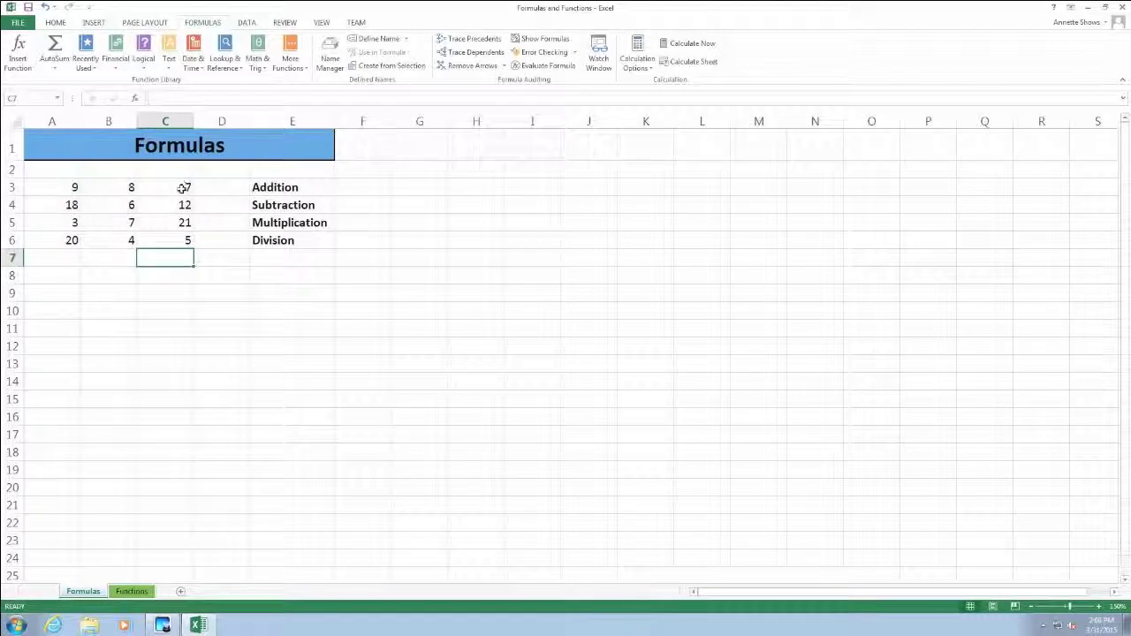
Step: Review the cells behind the addition formula, set A3 to 5, and recheck the formula in C3
left_click(181, 188)
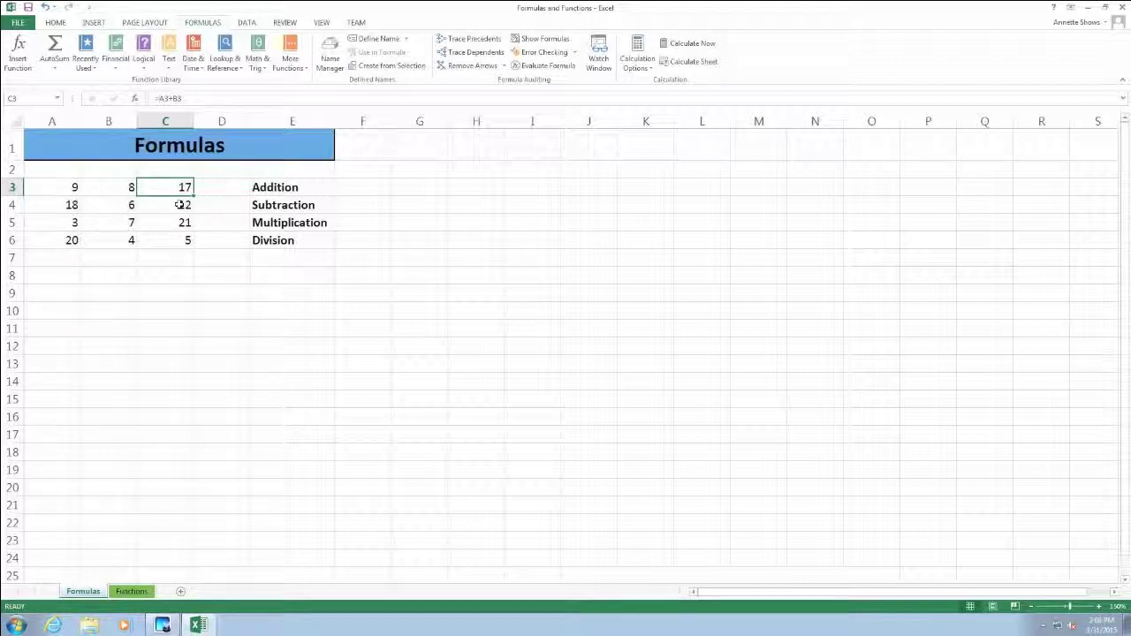
left_click(47, 189)
left_click(106, 189)
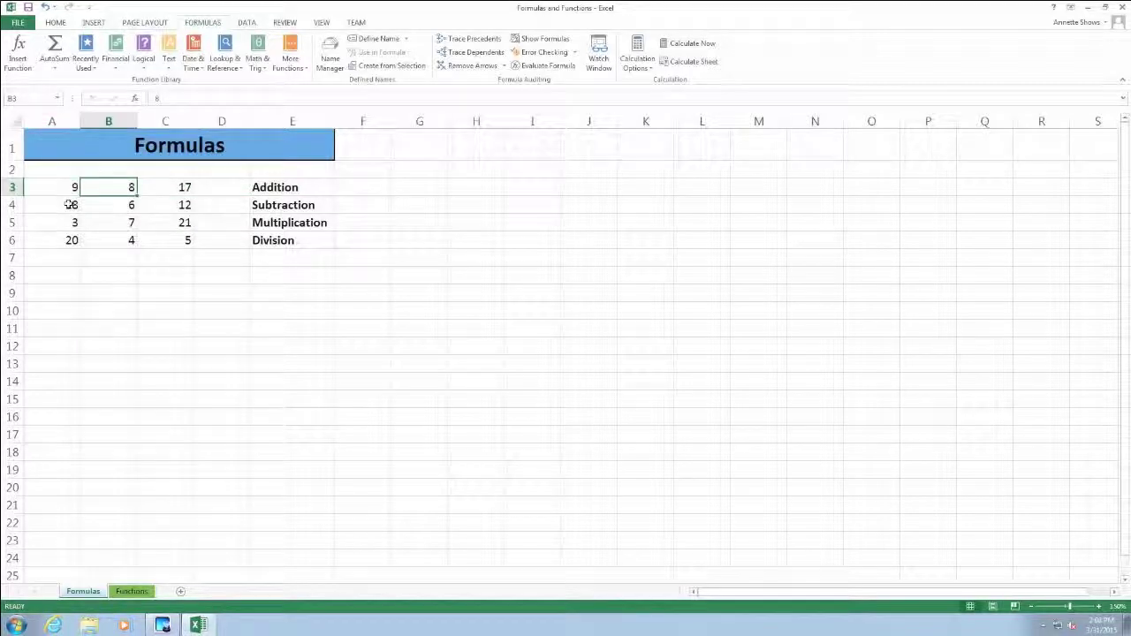
left_click(168, 189)
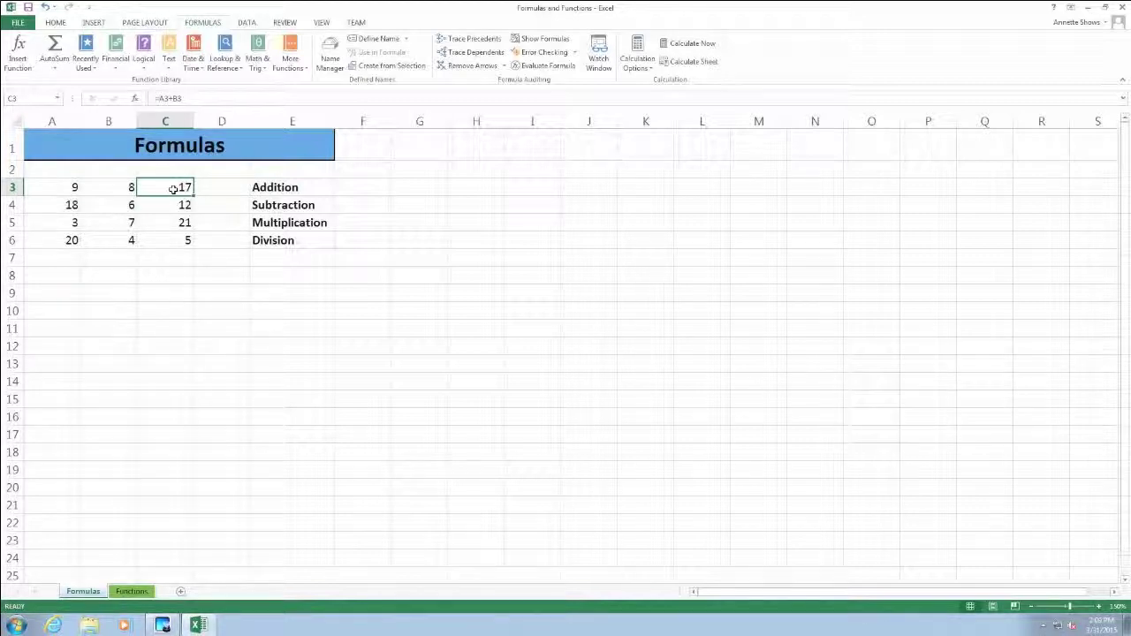
left_click(51, 189)
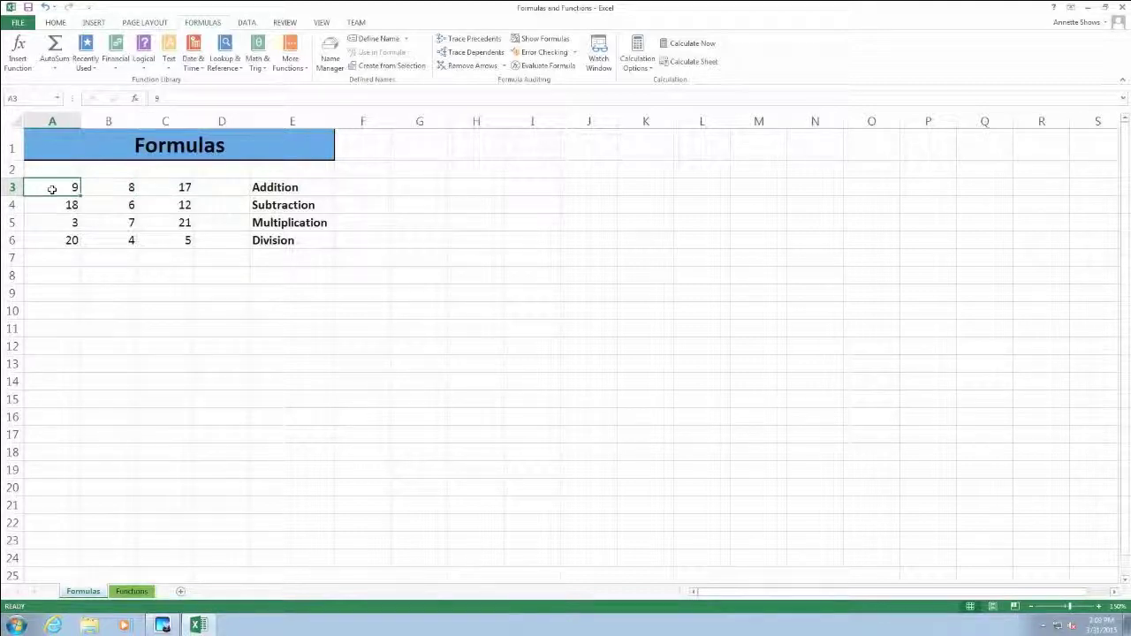
type("5")
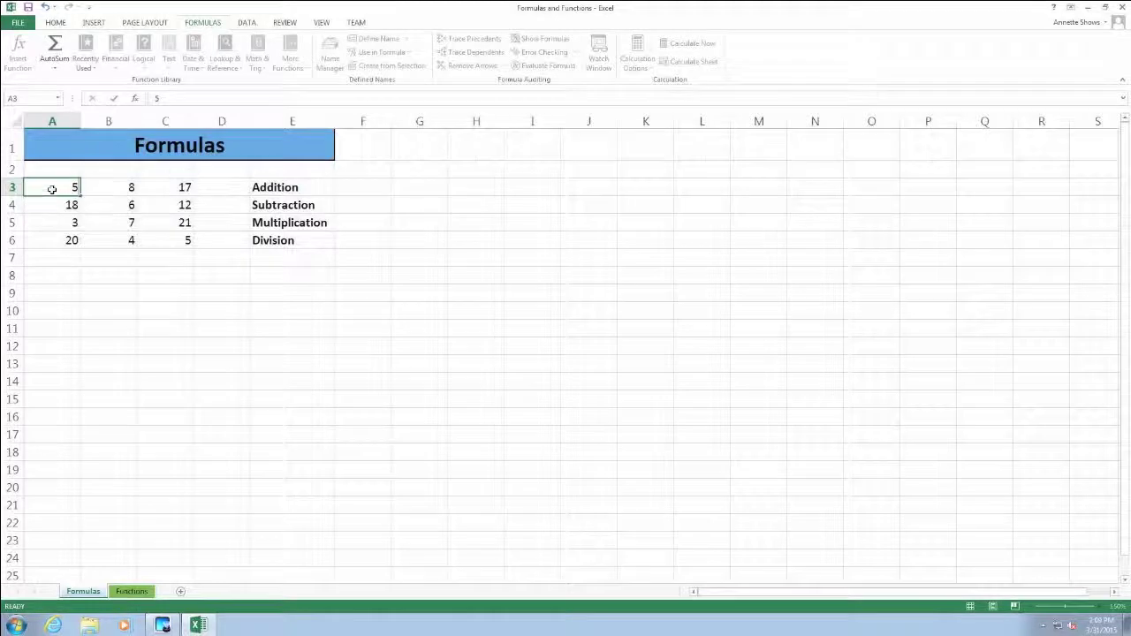
key("Return")
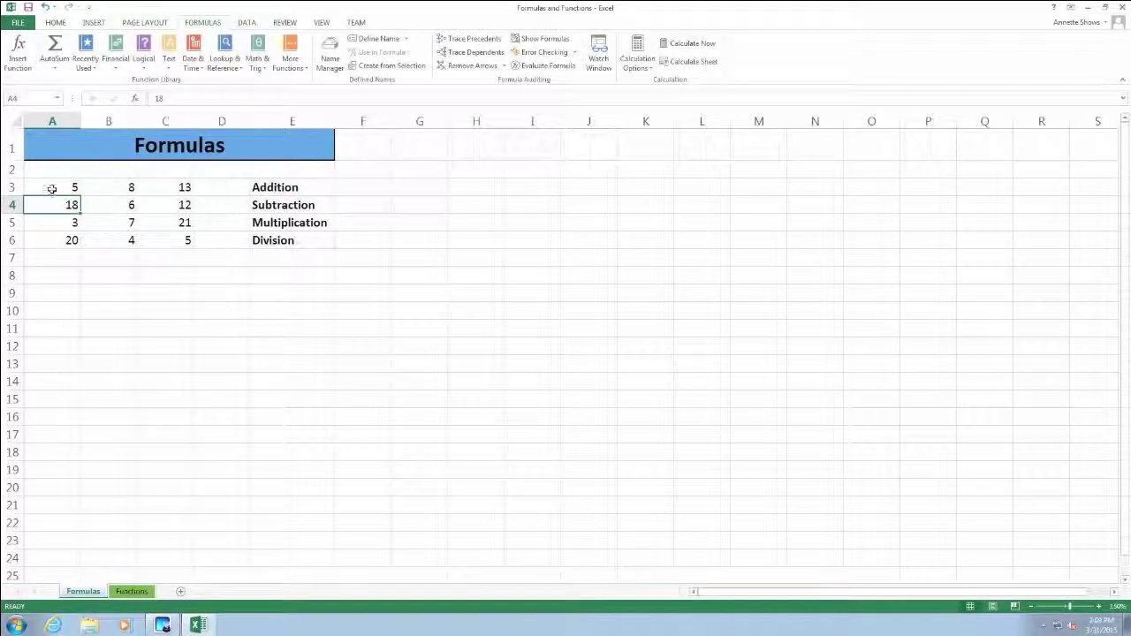
left_click(165, 189)
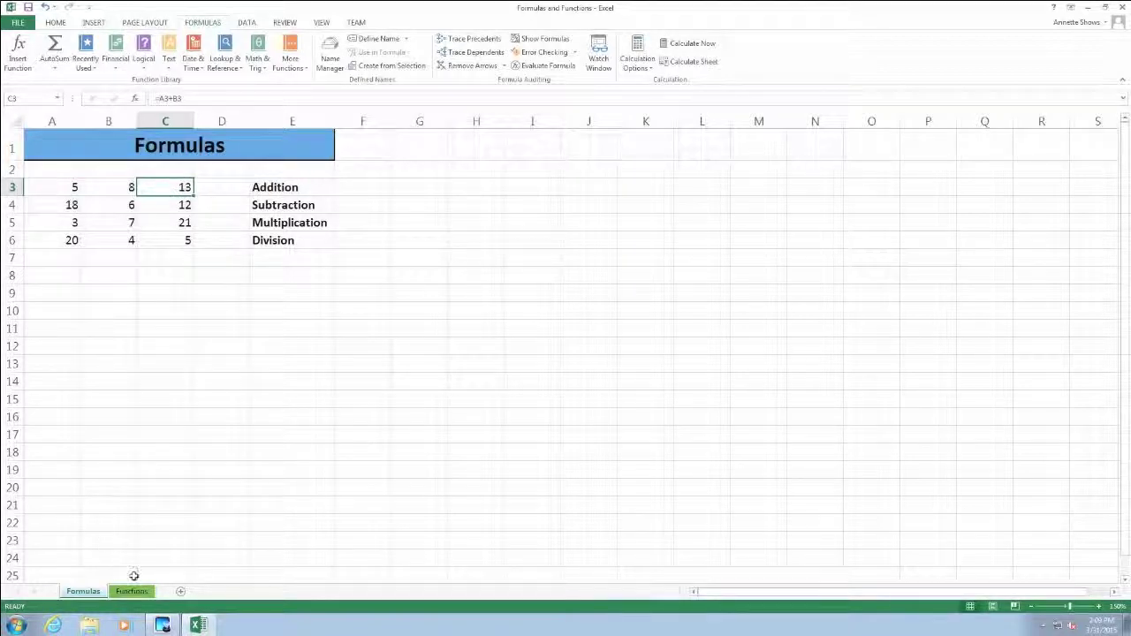
Step: On the Functions sheet, insert a SUM of B4:B7 in the January total cell B8 and fill it across to April in E8
left_click(134, 592)
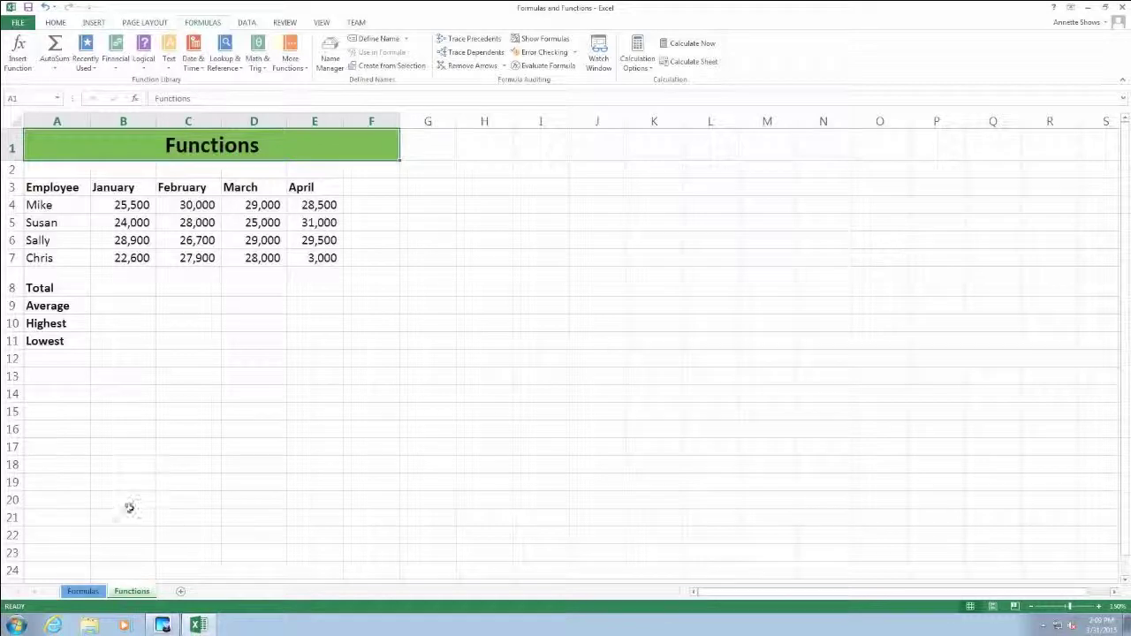
left_click(130, 281)
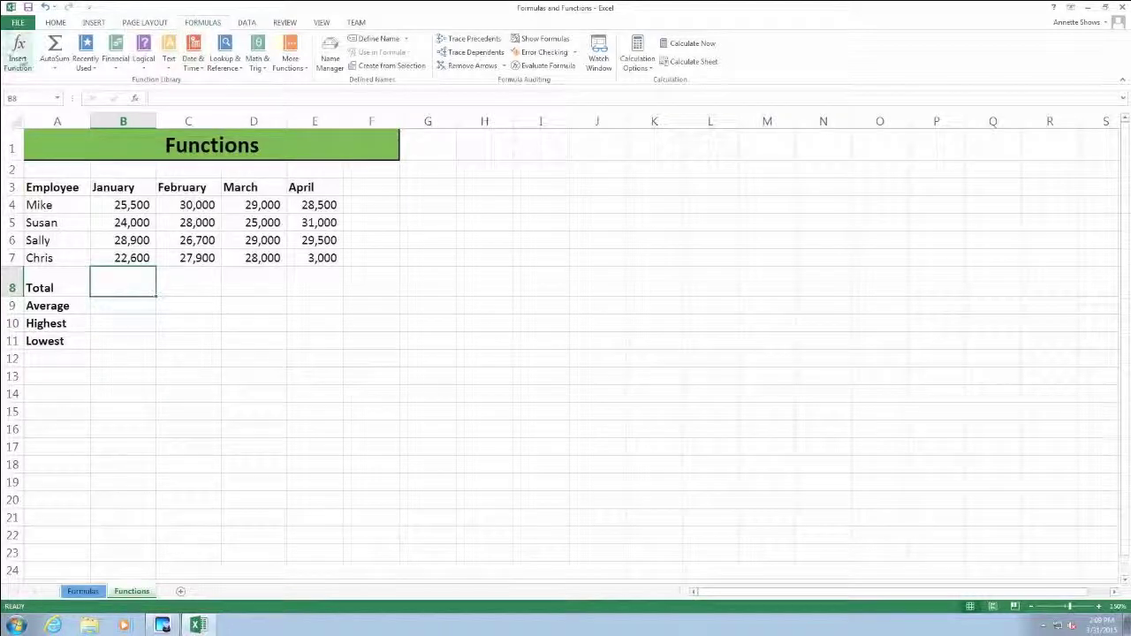
left_click(19, 53)
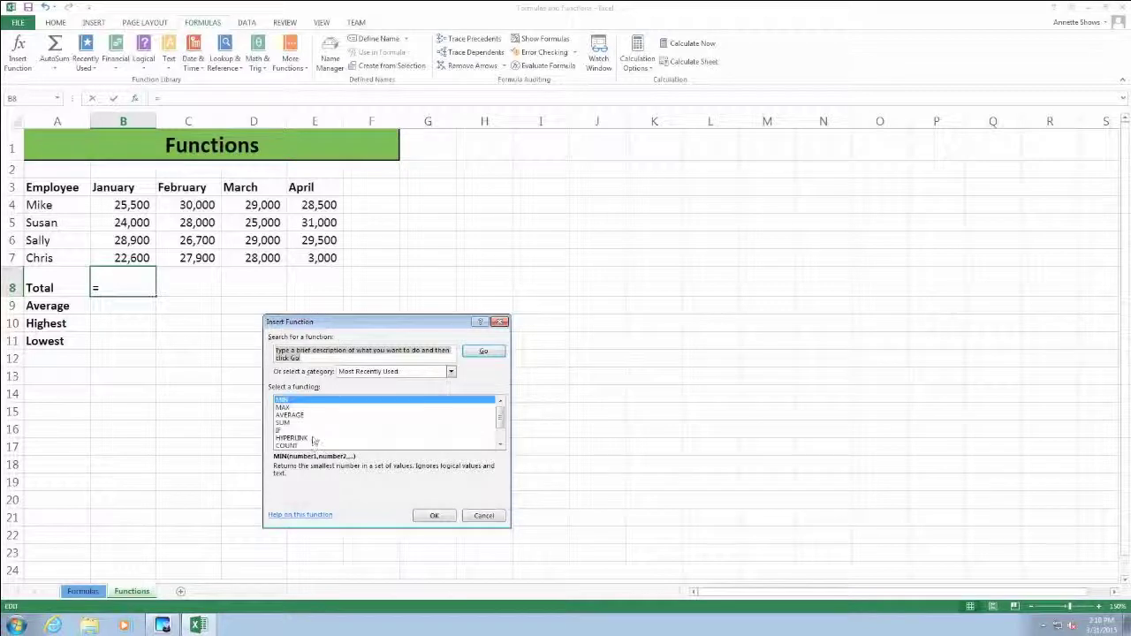
left_click(451, 372)
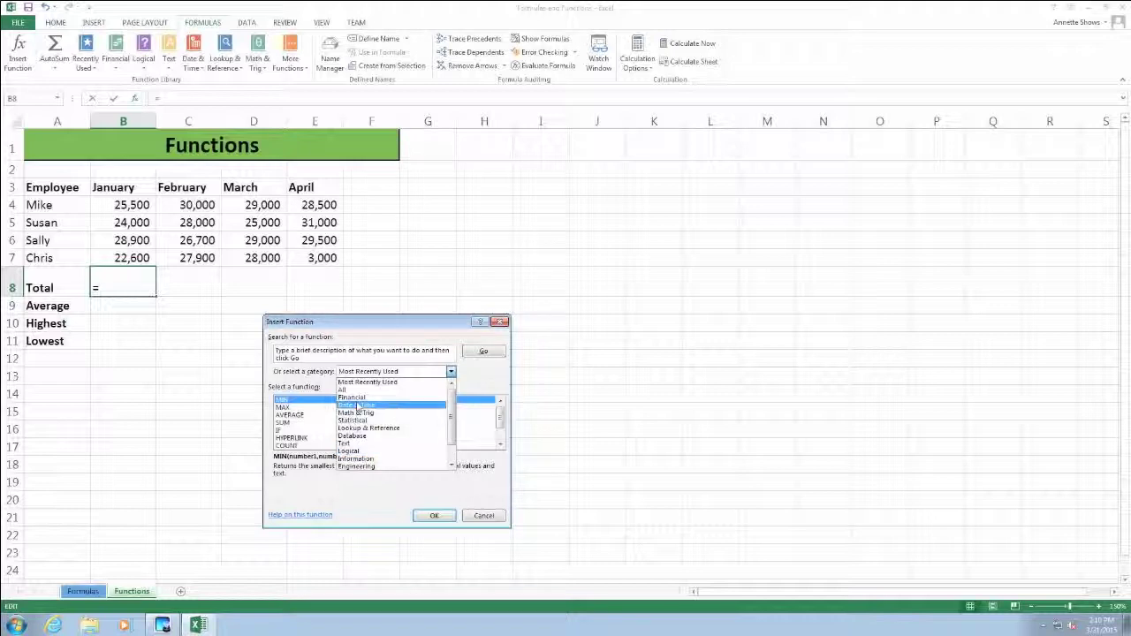
left_click(471, 374)
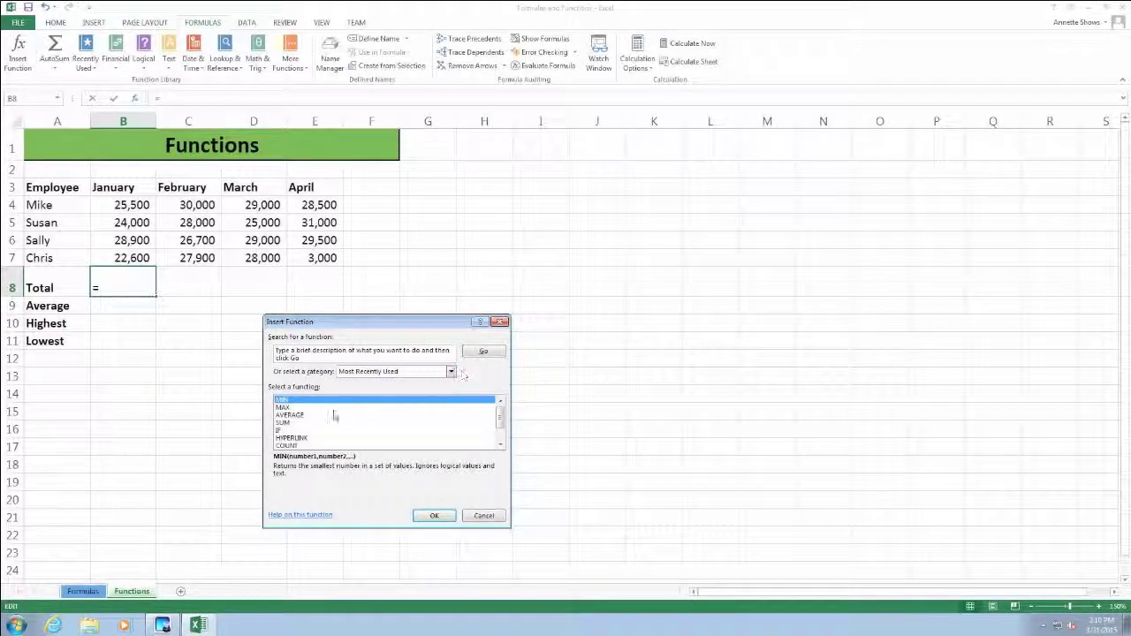
left_click(284, 423)
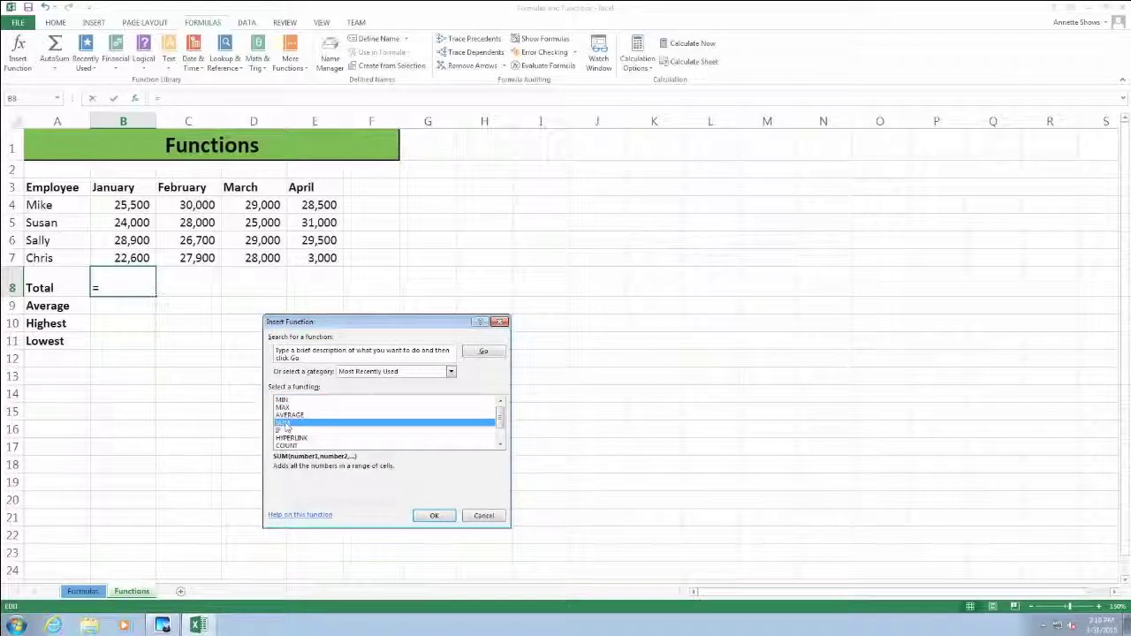
left_click(433, 516)
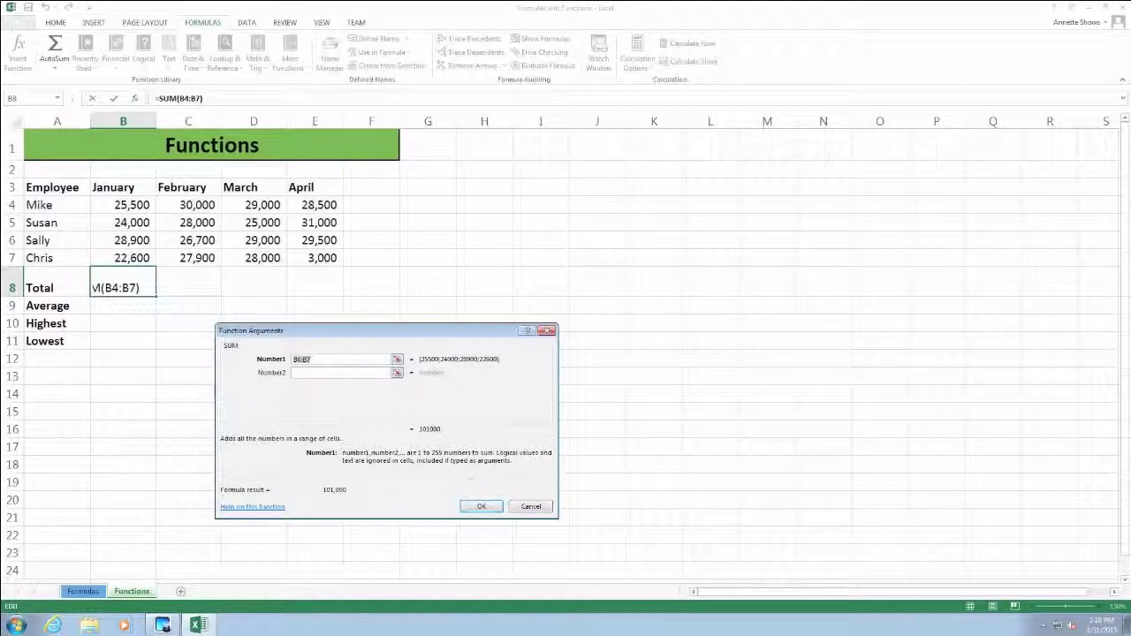
left_click(480, 509)
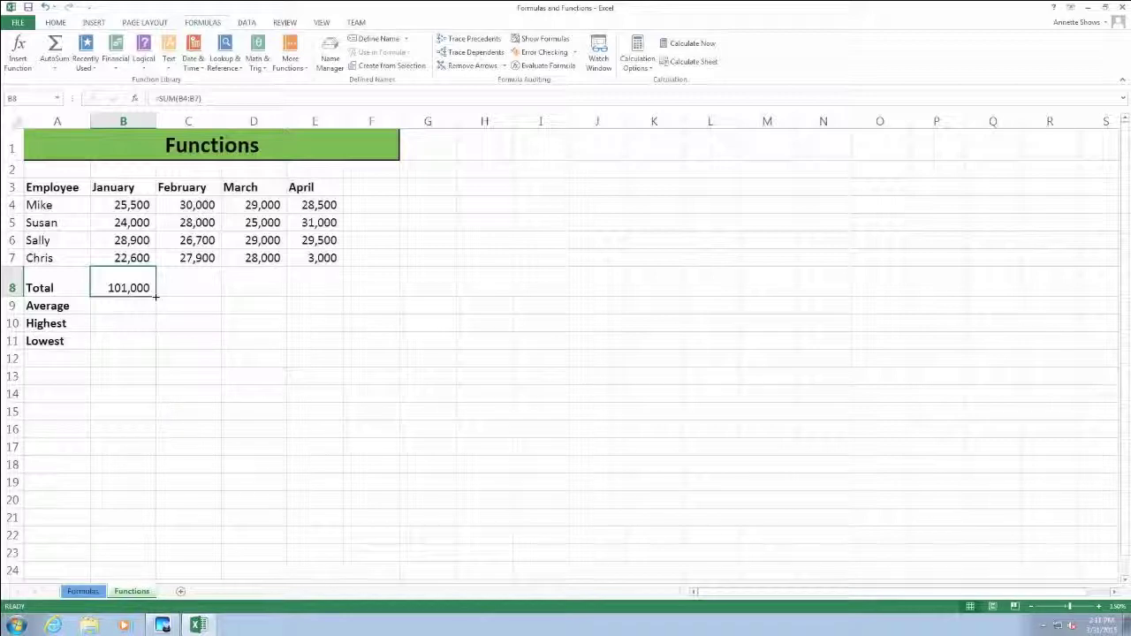
left_click_drag(156, 297, 328, 292)
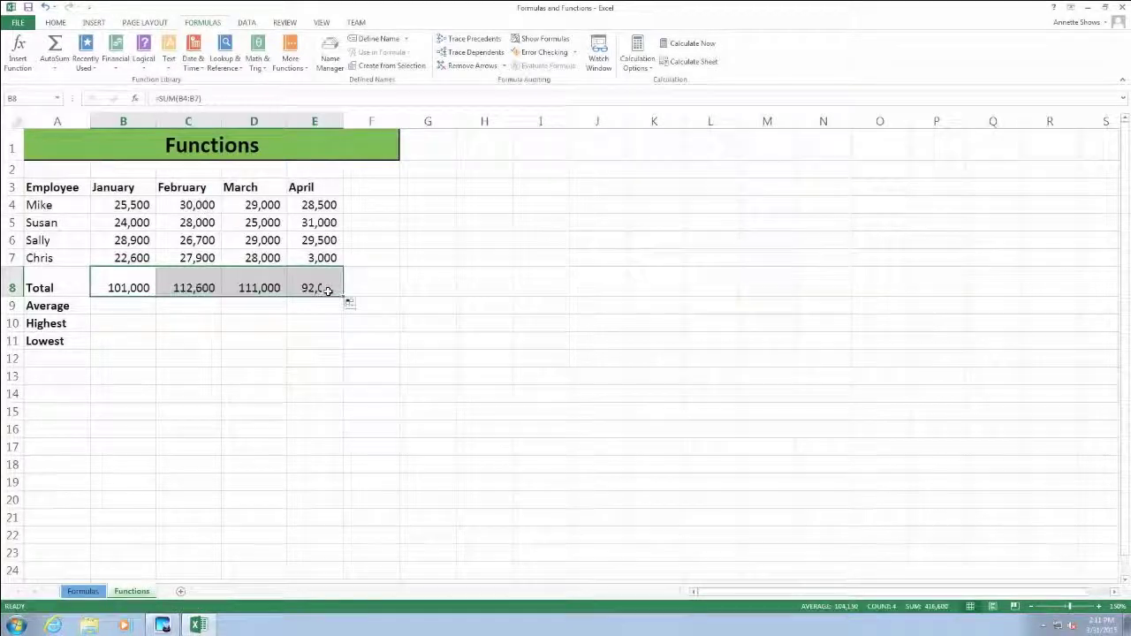
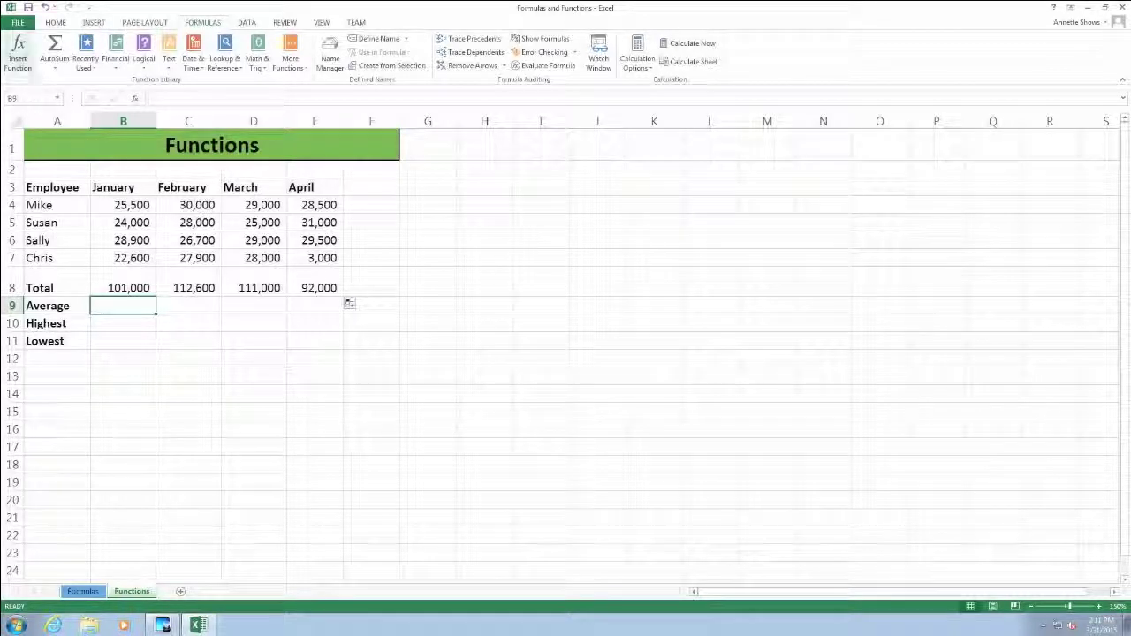
Step: Insert an AVERAGE of B4:B7 in the January average cell B9 and fill it across to April in E9
left_click(22, 53)
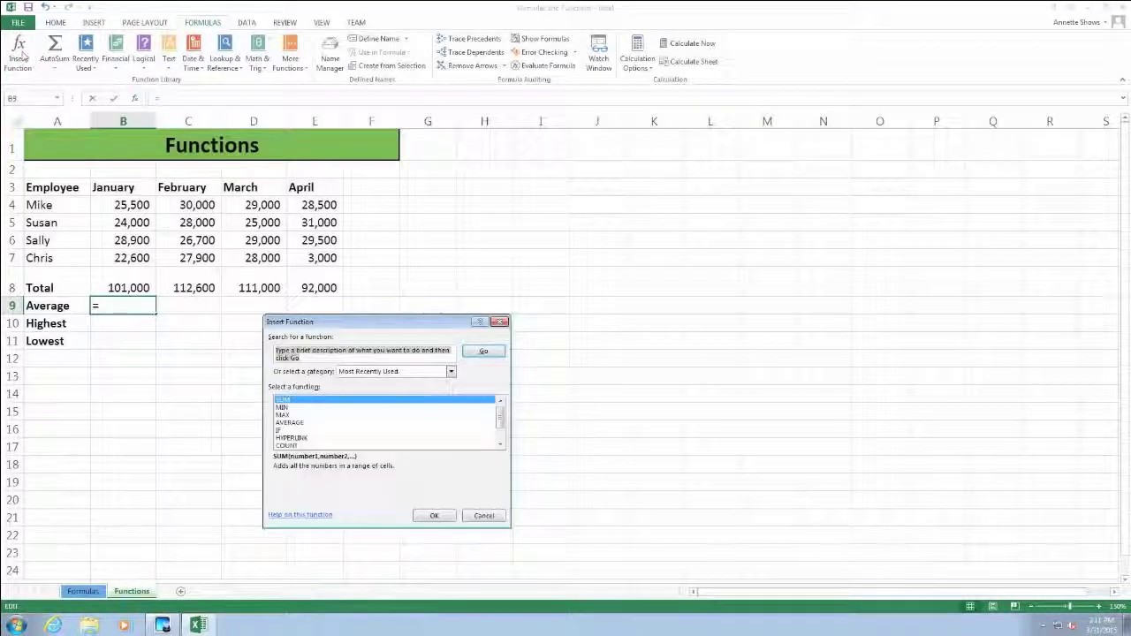
left_click(292, 422)
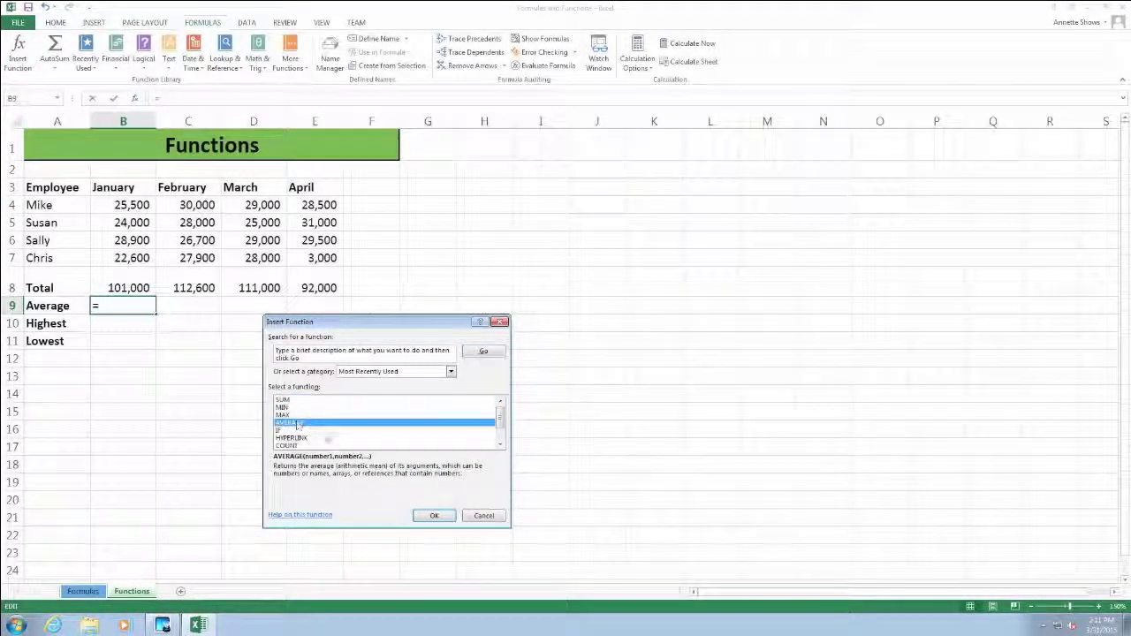
left_click(434, 515)
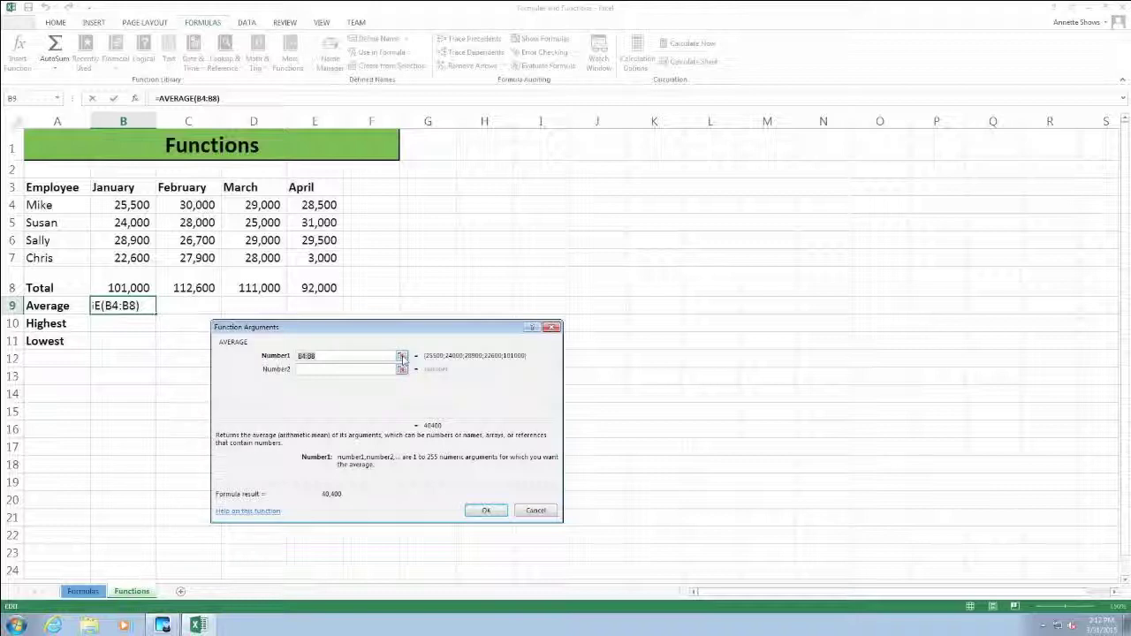
left_click(402, 356)
left_click_drag(129, 202, 132, 256)
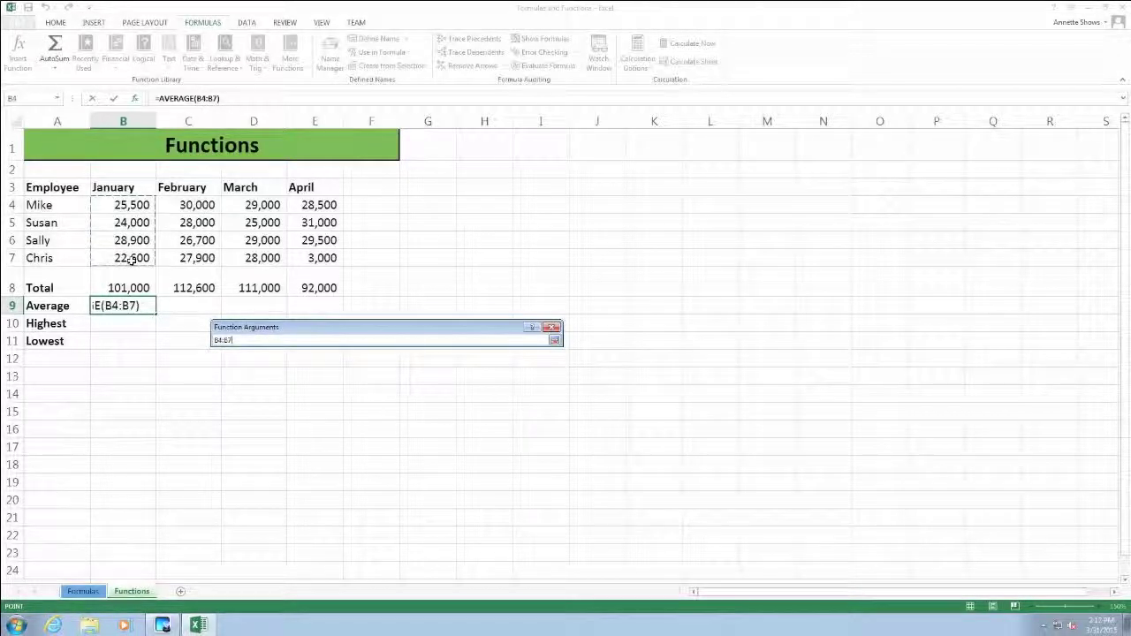
left_click(555, 342)
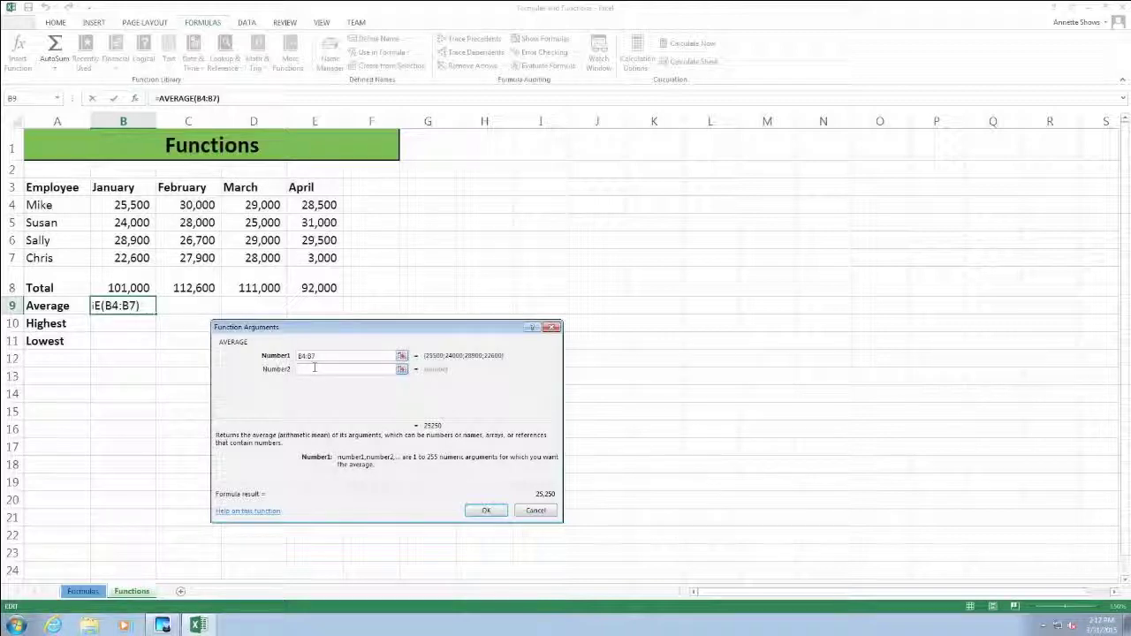
left_click(487, 511)
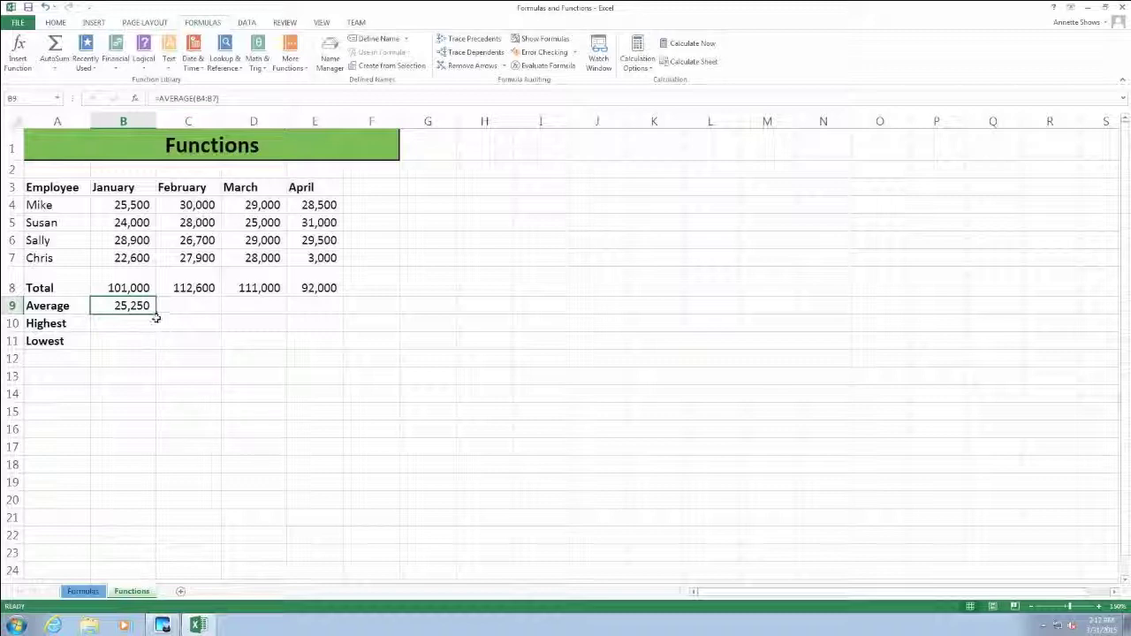
left_click_drag(156, 312, 327, 313)
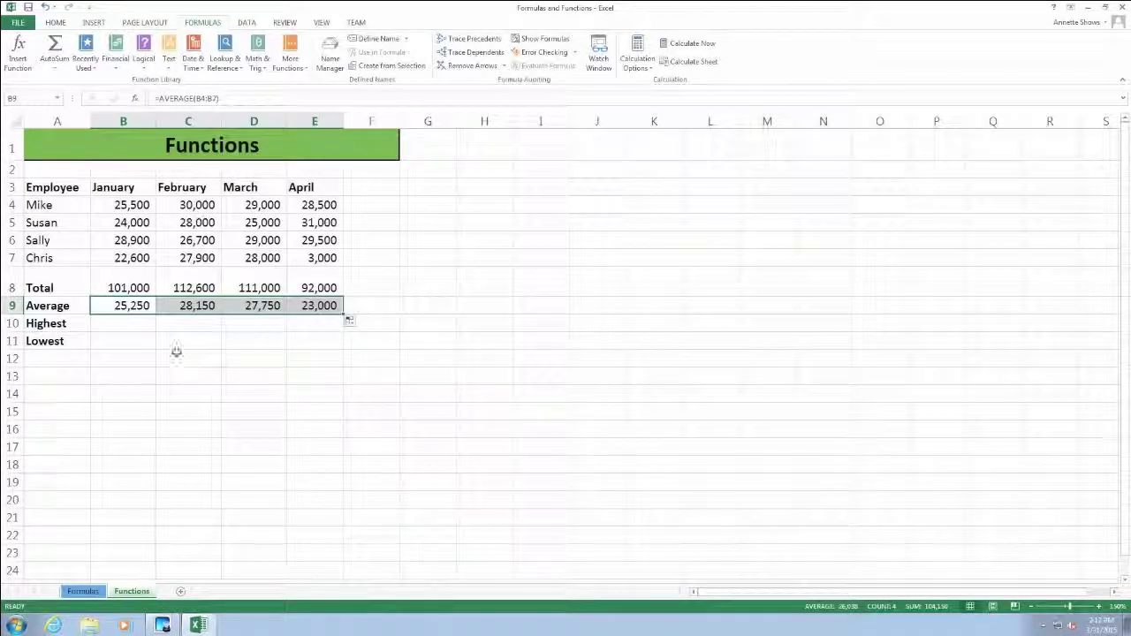
Step: Insert a MAX of B4:B7 in the January highest cell B10 and fill it across to April in E10
left_click(121, 324)
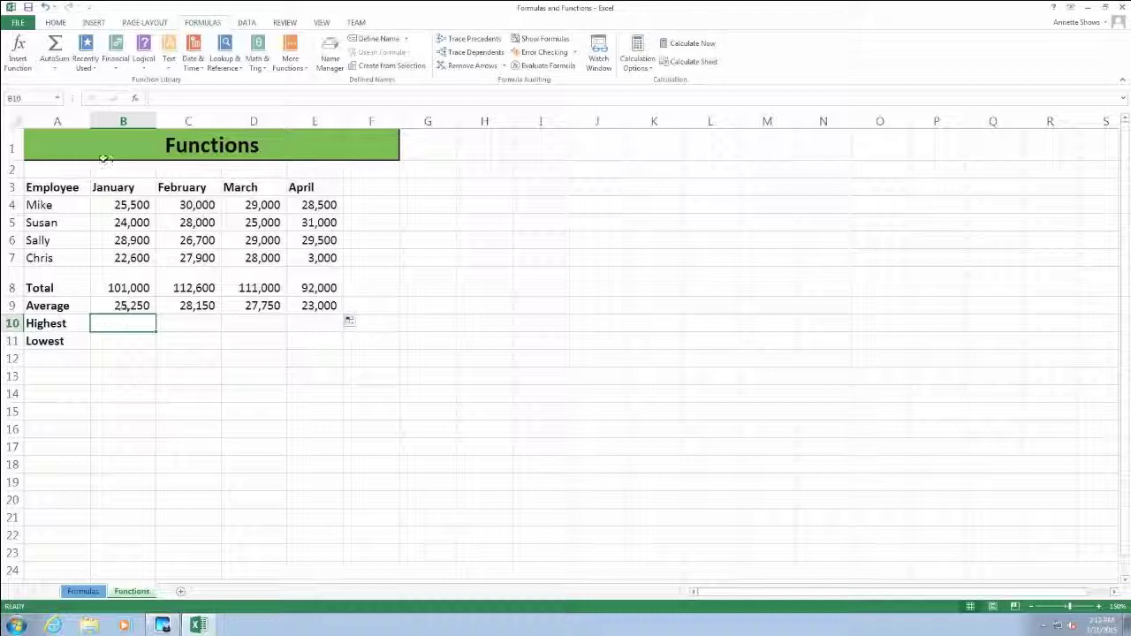
left_click(18, 55)
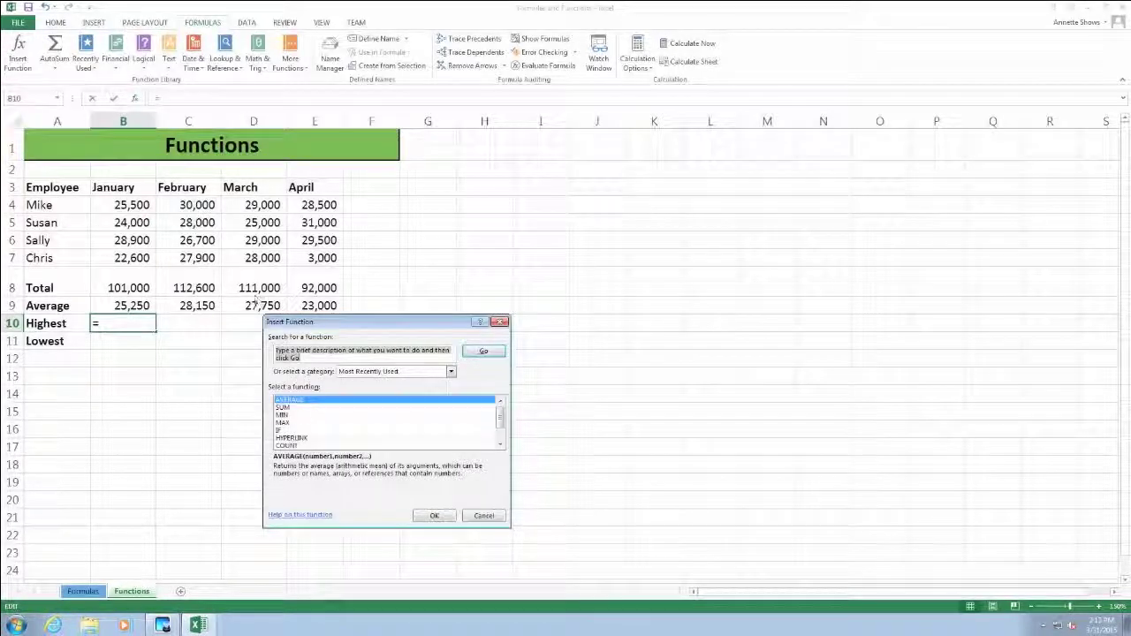
left_click(288, 423)
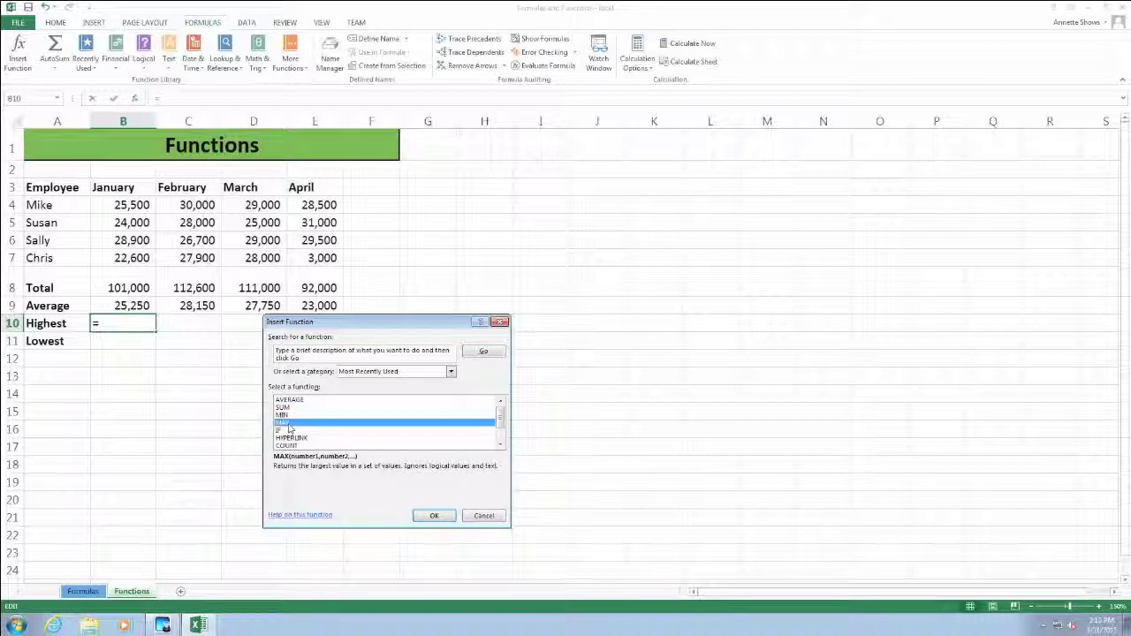
left_click(434, 515)
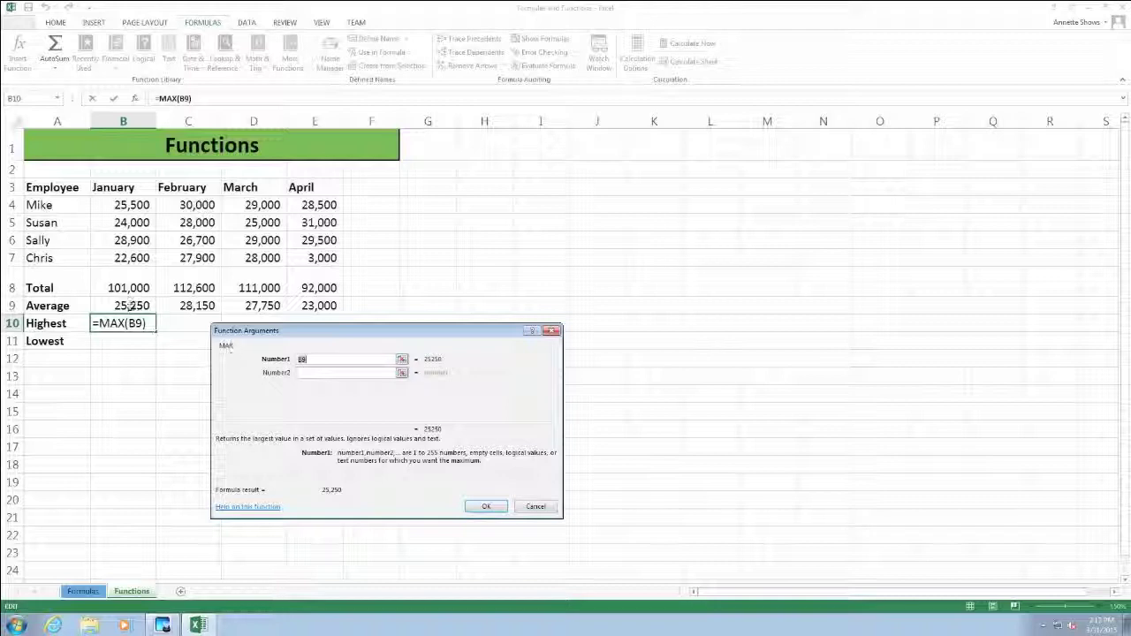
left_click(403, 359)
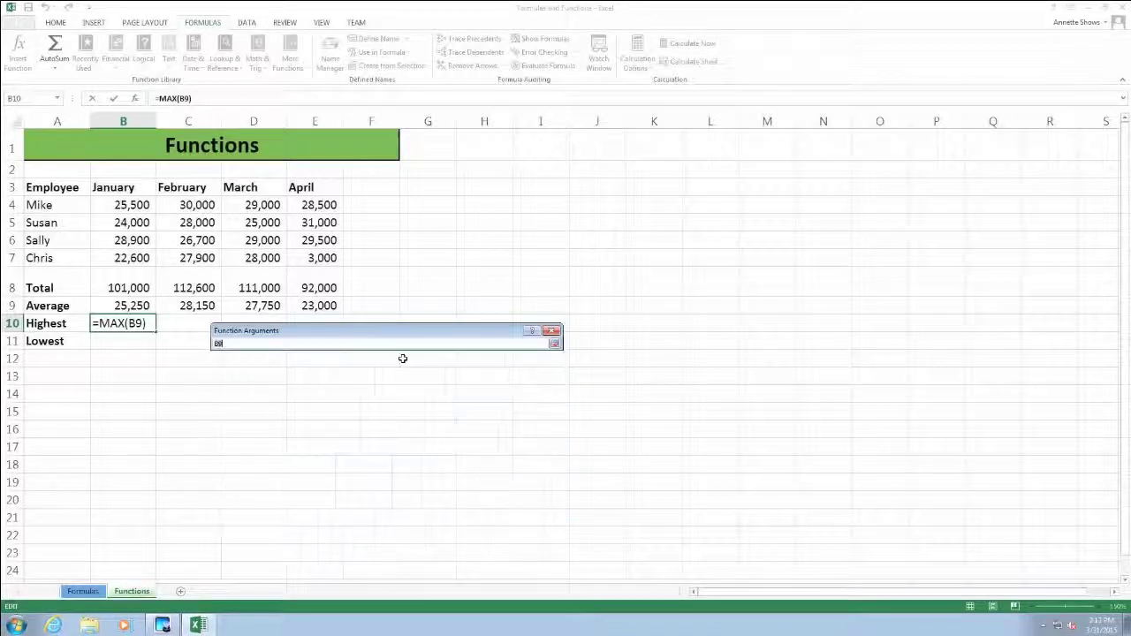
left_click_drag(129, 207, 129, 256)
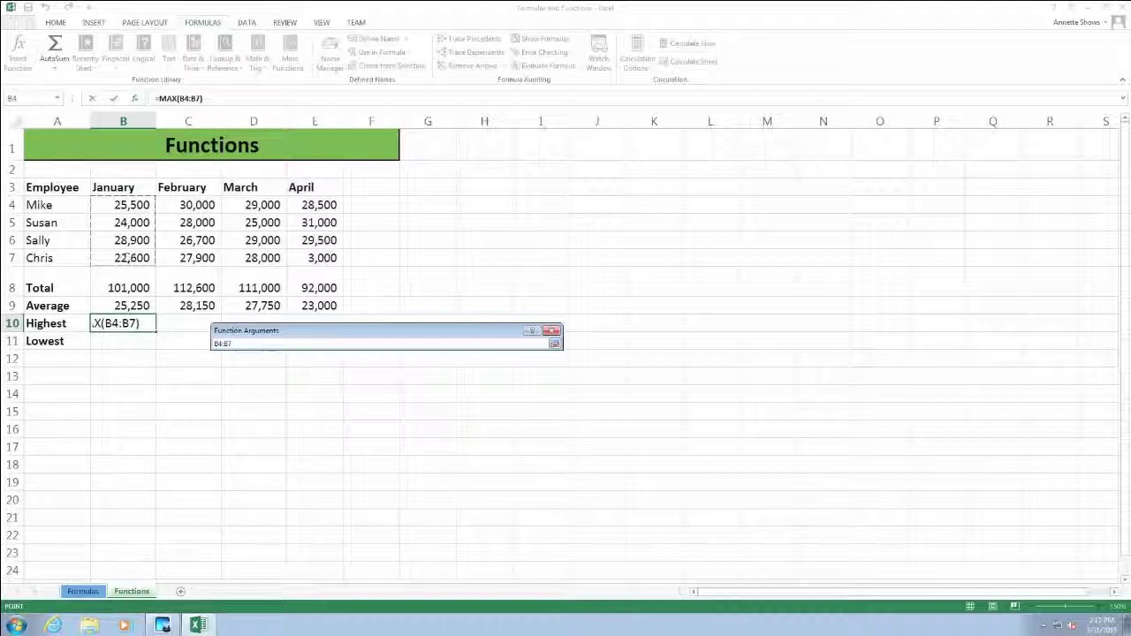
left_click(554, 344)
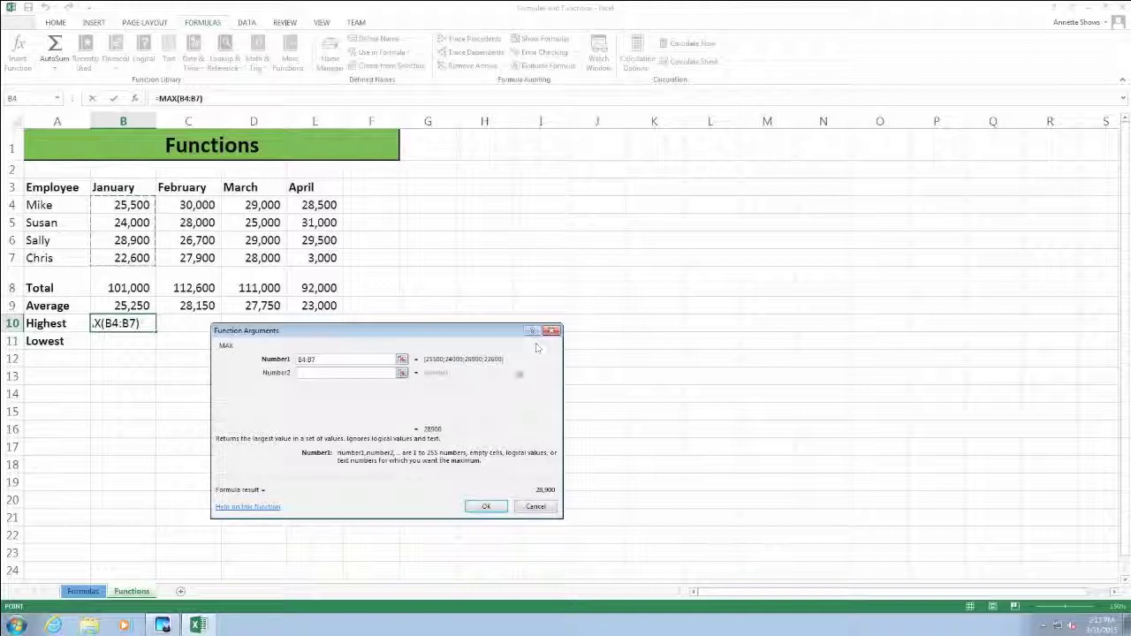
left_click(486, 507)
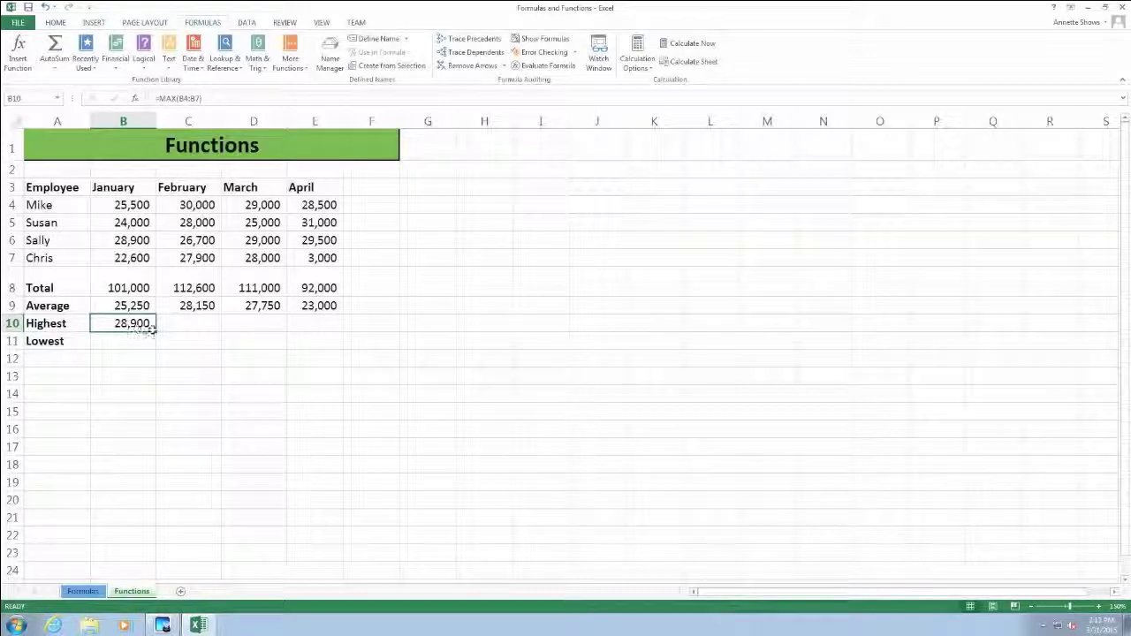
left_click_drag(155, 331, 323, 328)
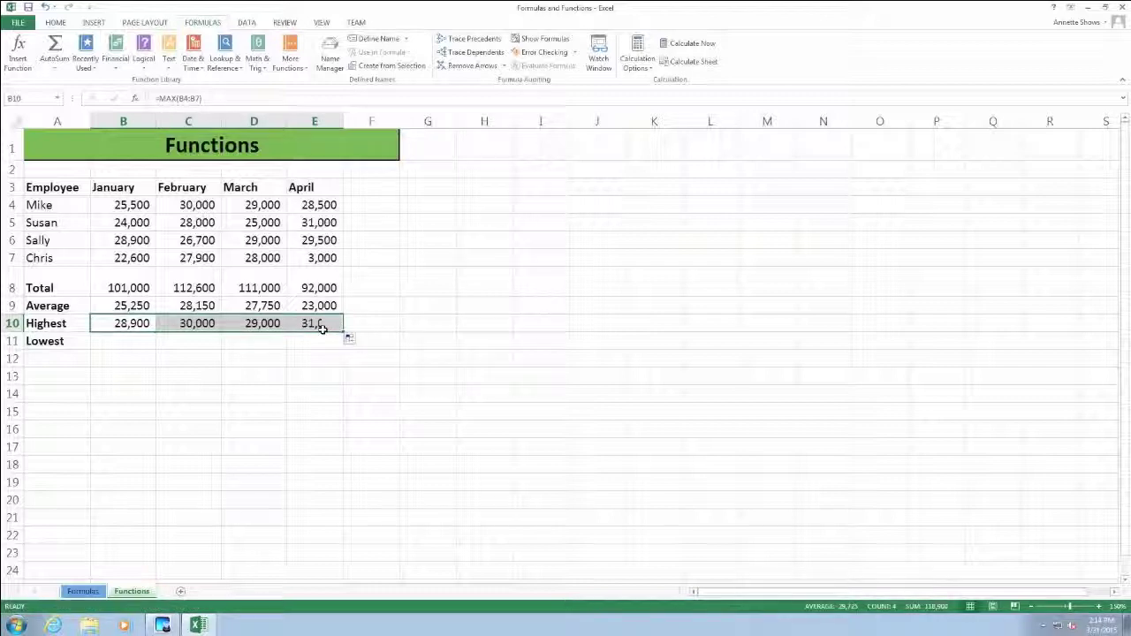
Step: Insert a MIN of B4:B7 in the January lowest cell B11 and fill it across to April in E11
left_click(110, 342)
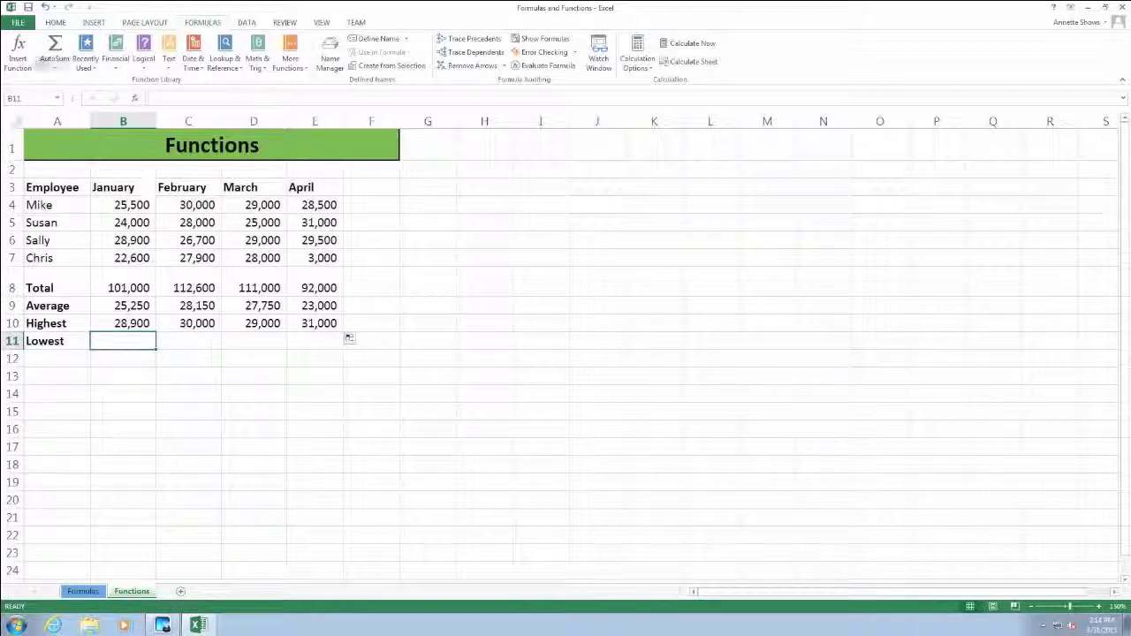
left_click(20, 55)
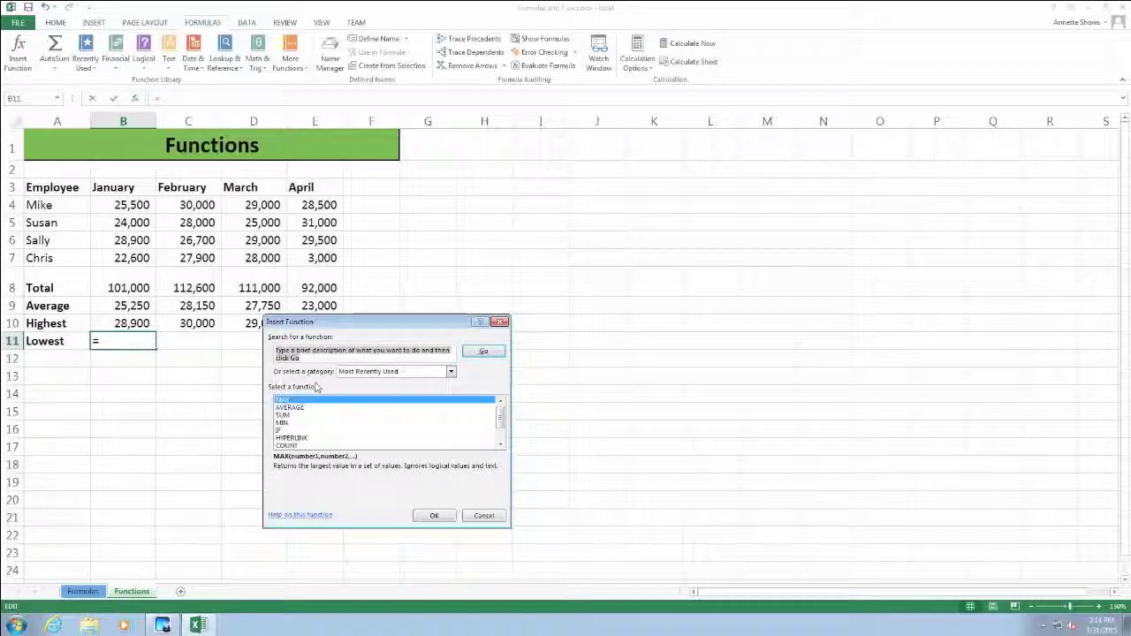
left_click(285, 422)
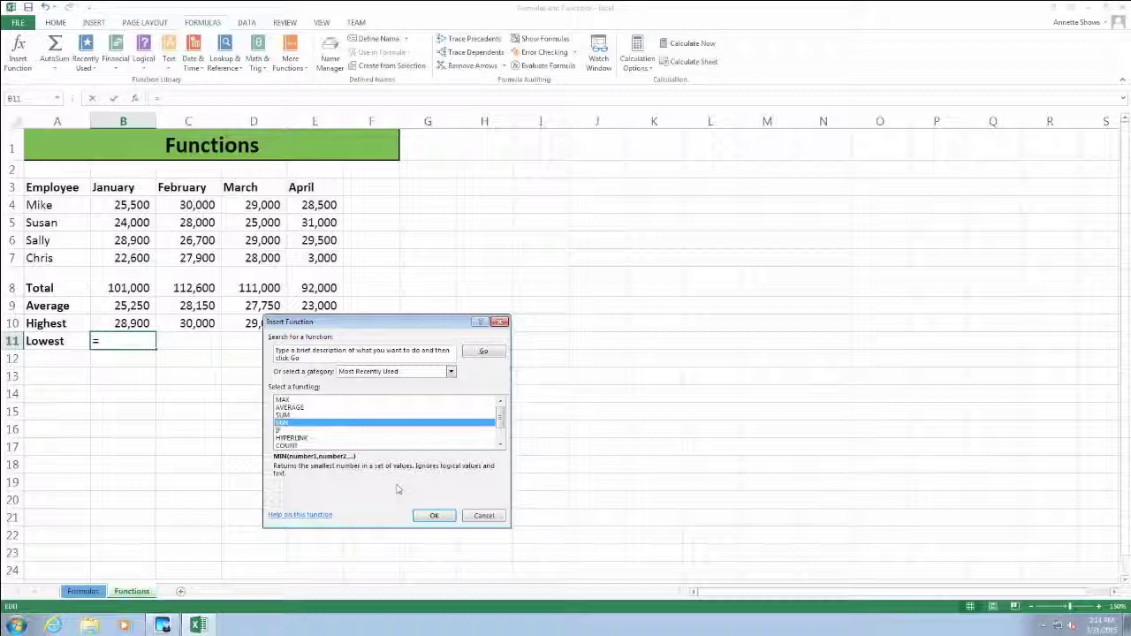
left_click(434, 515)
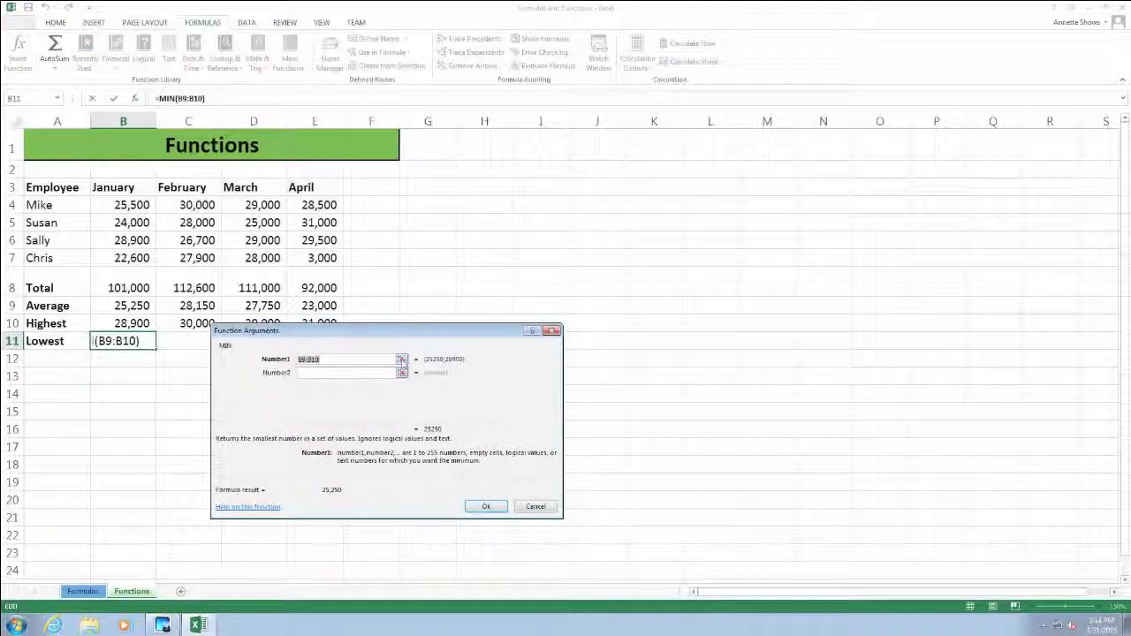
left_click(402, 361)
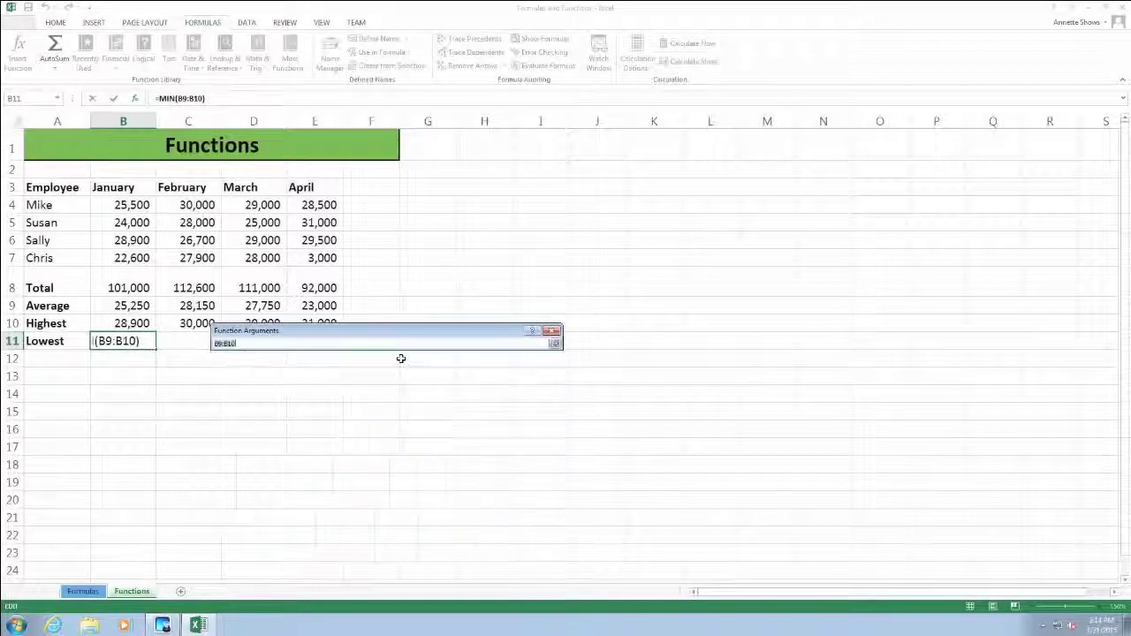
left_click_drag(108, 204, 119, 260)
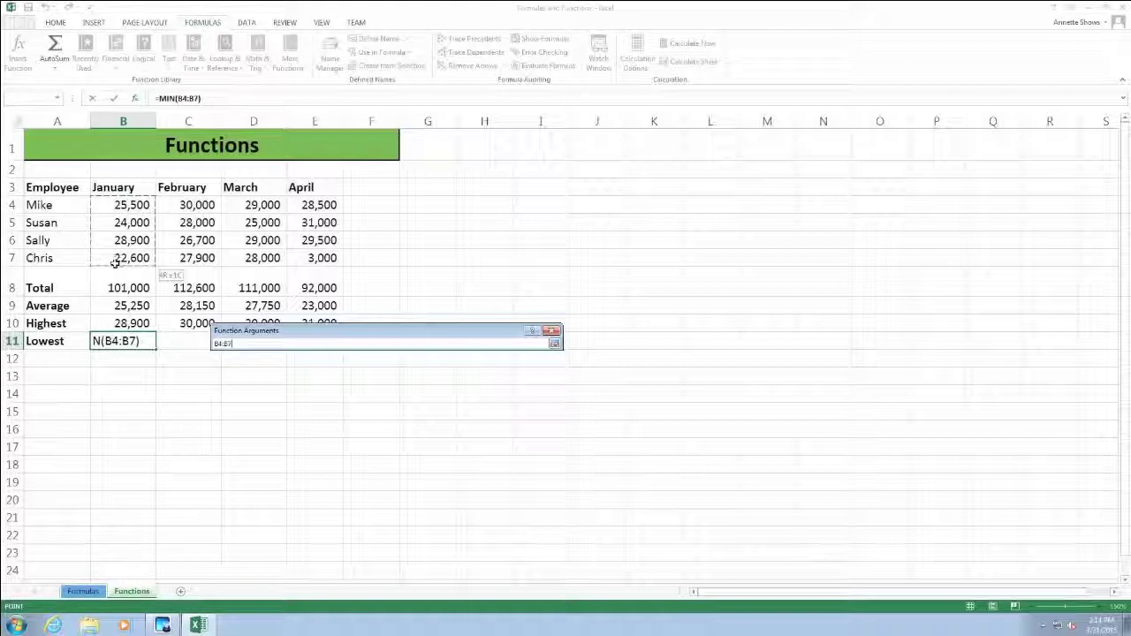
left_click(554, 343)
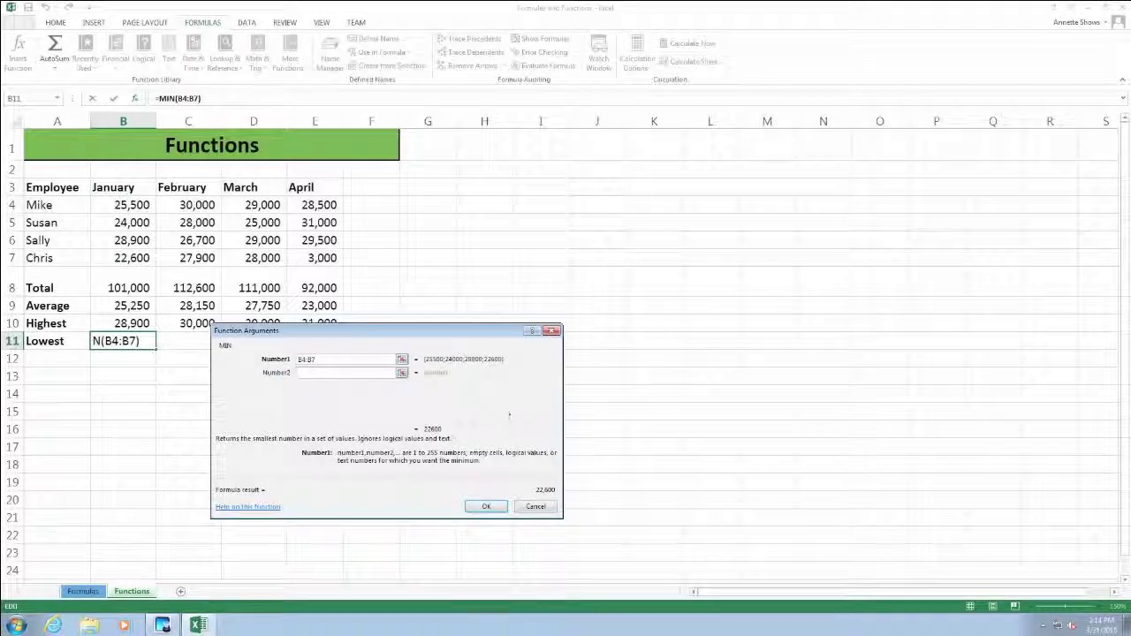
left_click(487, 507)
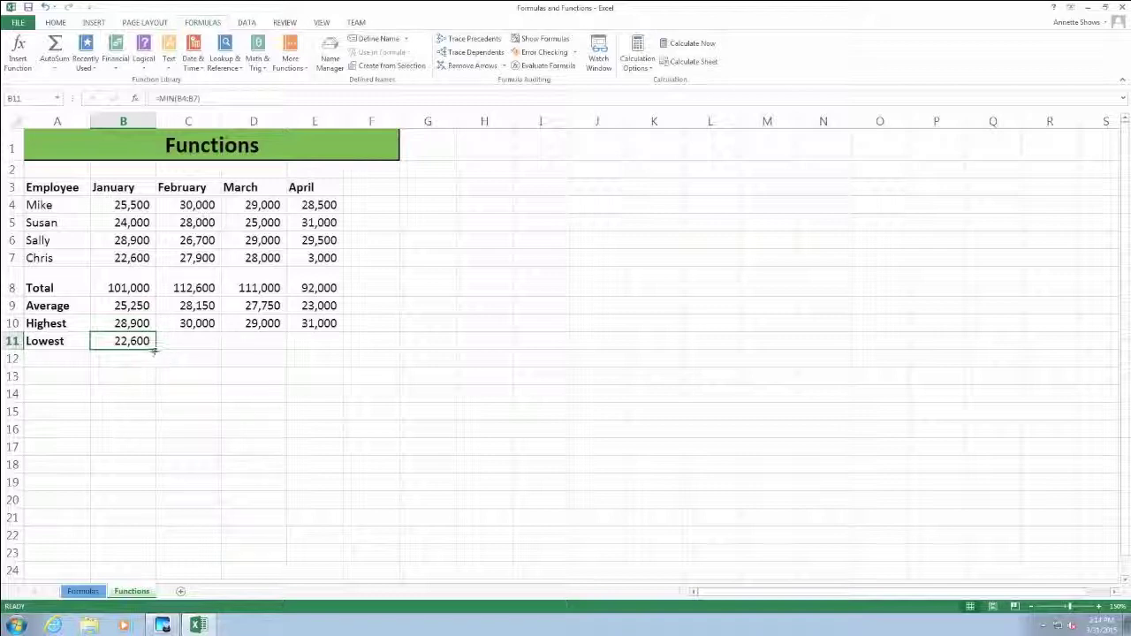
left_click_drag(155, 351, 325, 353)
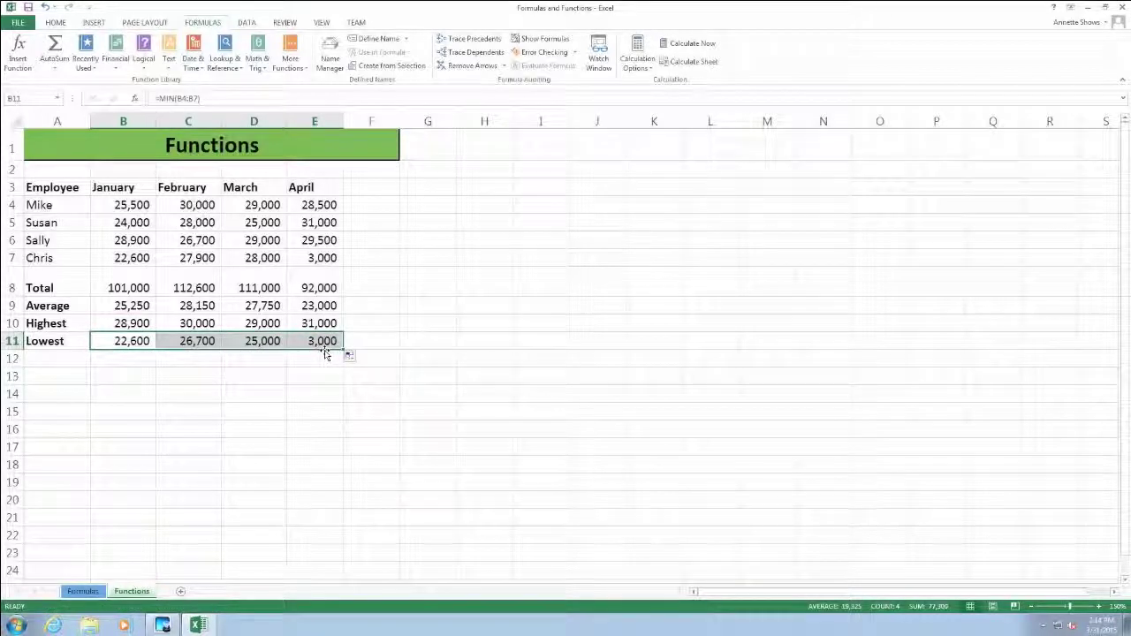